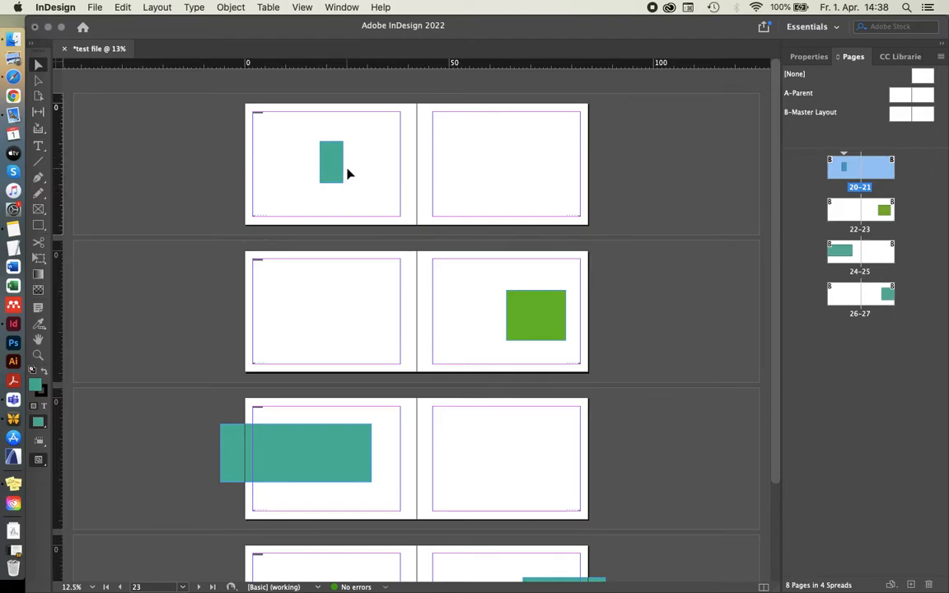
left_click_drag(364, 149, 379, 206)
scroll(305, 213, "down", 2)
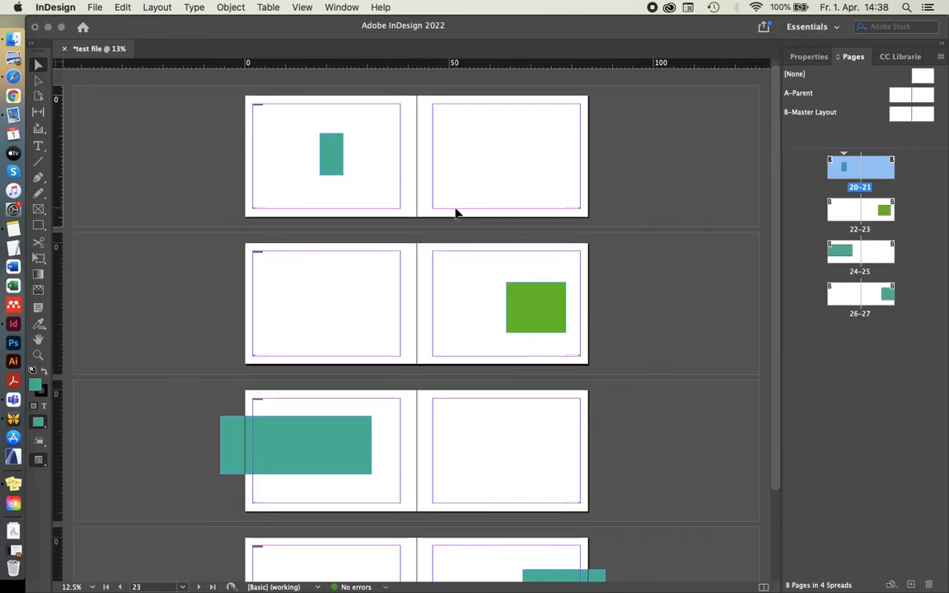
scroll(442, 200, "down", 5)
scroll(441, 201, "up", 5)
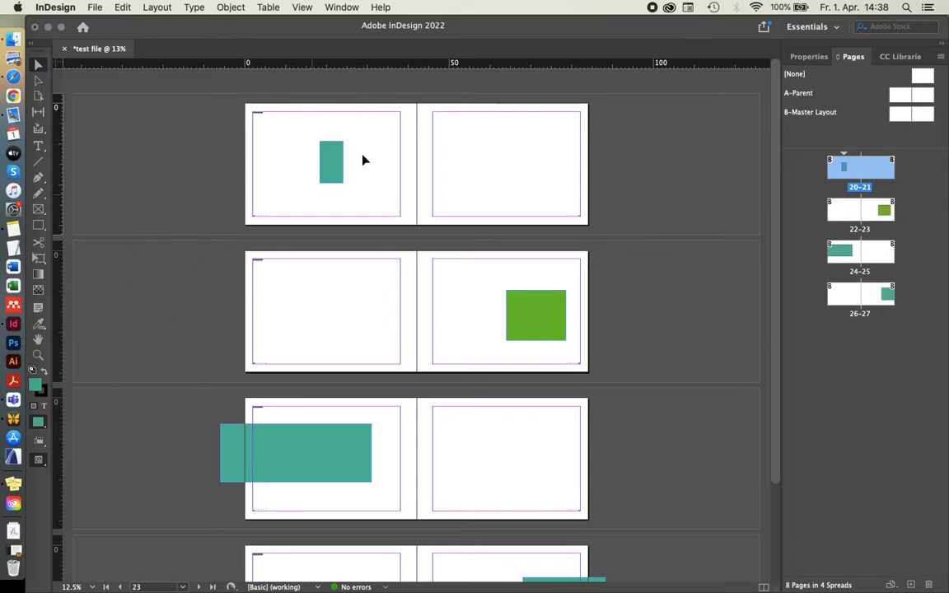
left_click_drag(355, 152, 384, 209)
Step: Start exporting the document and choose Schreibtisch as the save location
left_click(92, 8)
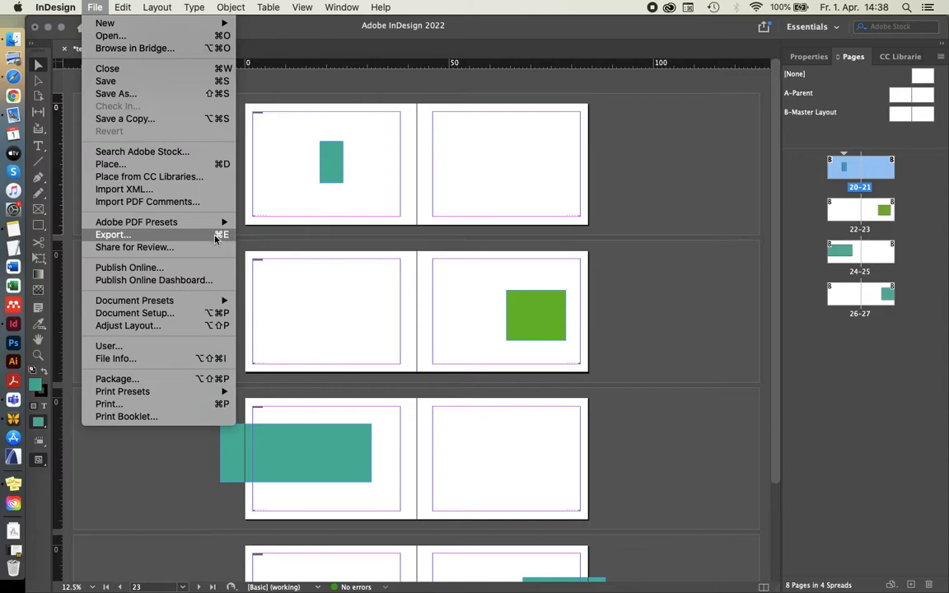
left_click(368, 174)
key("super+e")
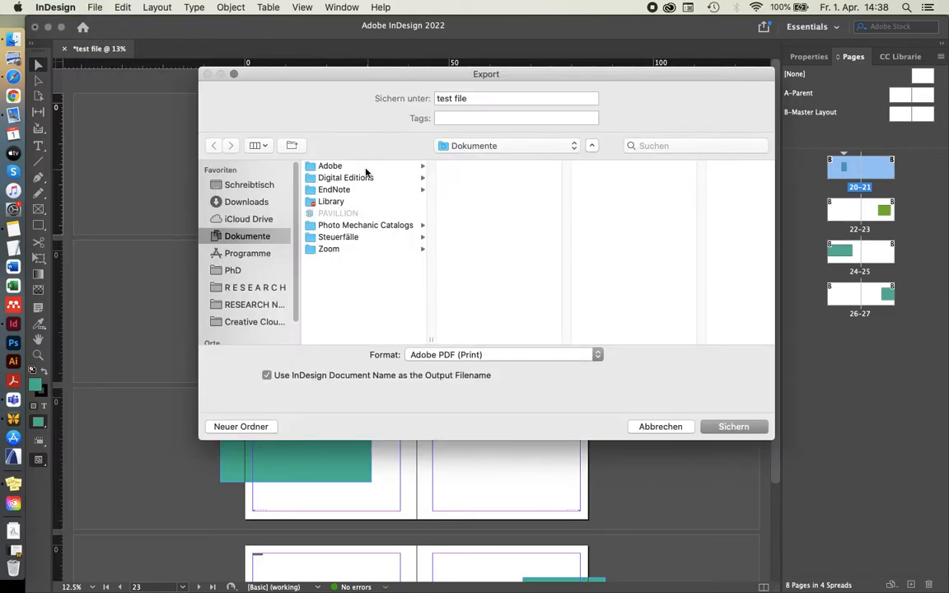
left_click_drag(374, 79, 298, 114)
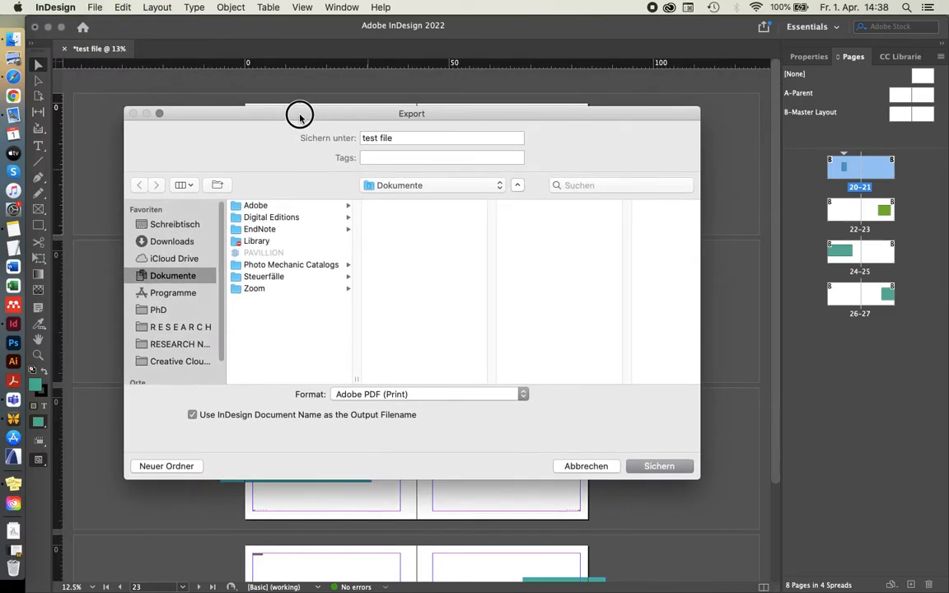
left_click(160, 227)
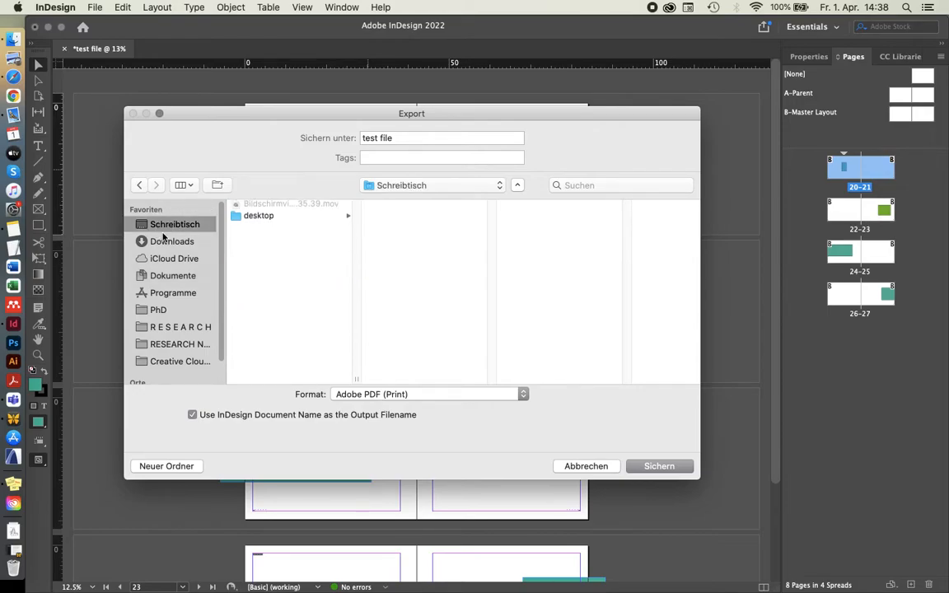
Step: Name the export file Test Document-v01, keep the Adobe PDF (Print) format and continue to the PDF settings
triple_click(405, 138)
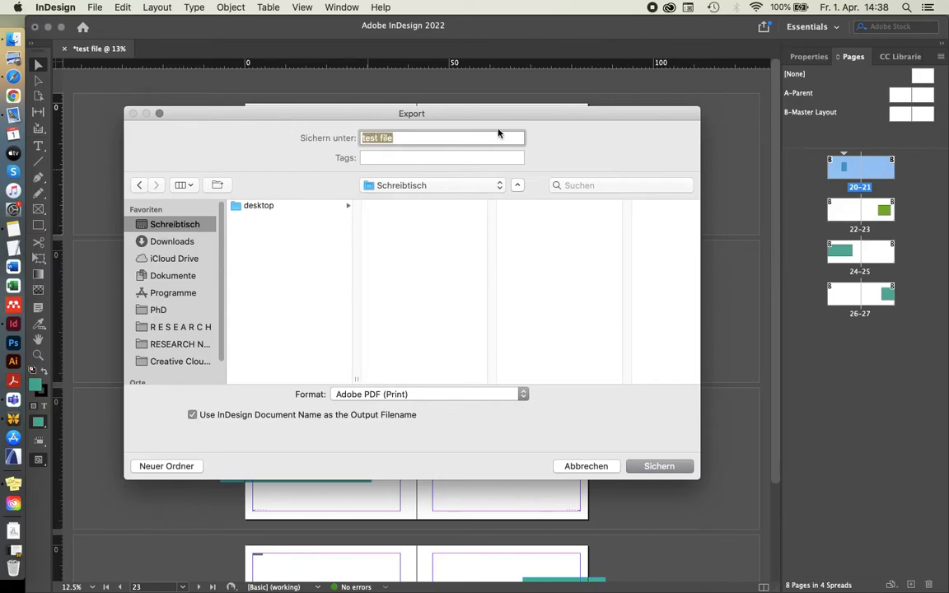
type("Test Document")
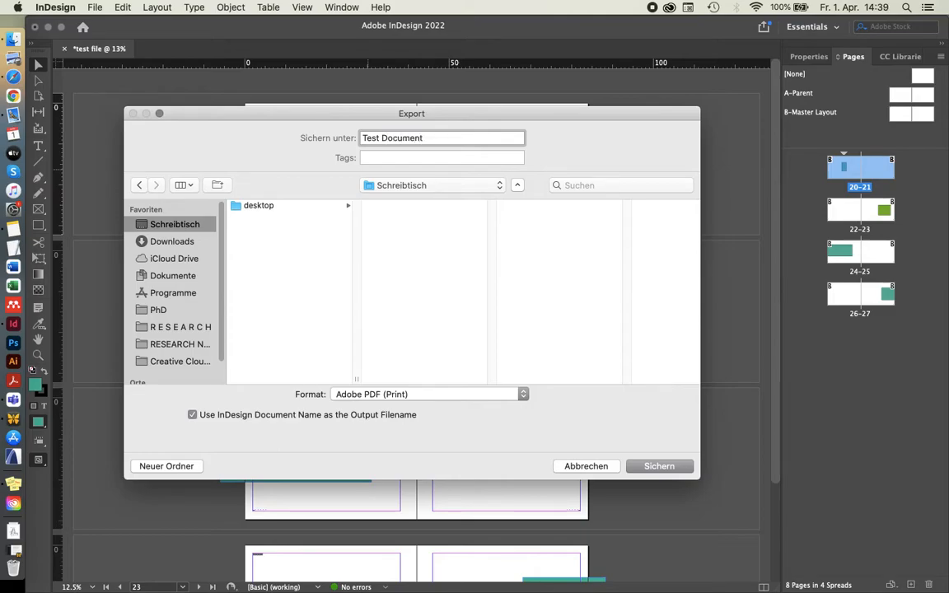
type("-01")
left_click(426, 137)
type("v01")
left_click(371, 394)
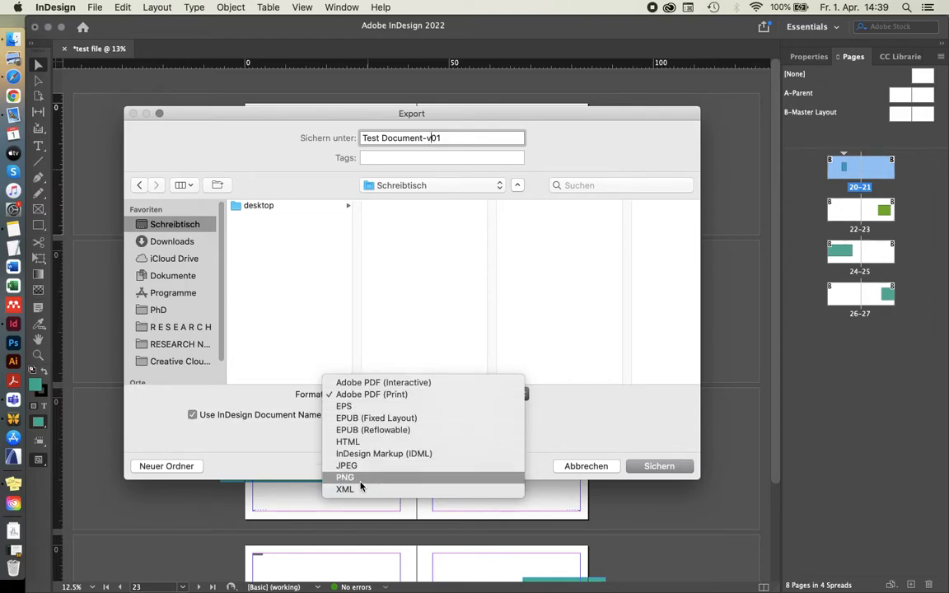
left_click(397, 396)
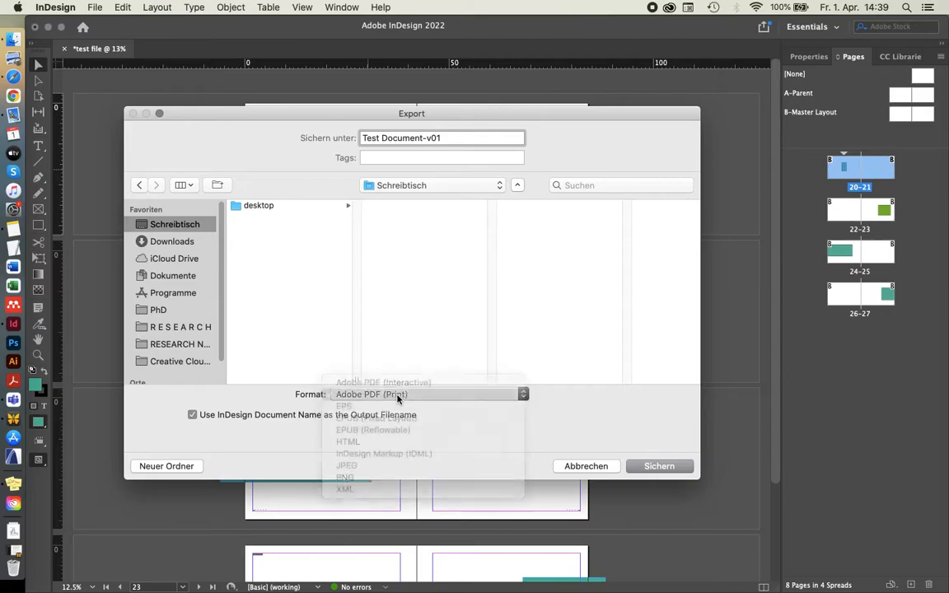
left_click(644, 467)
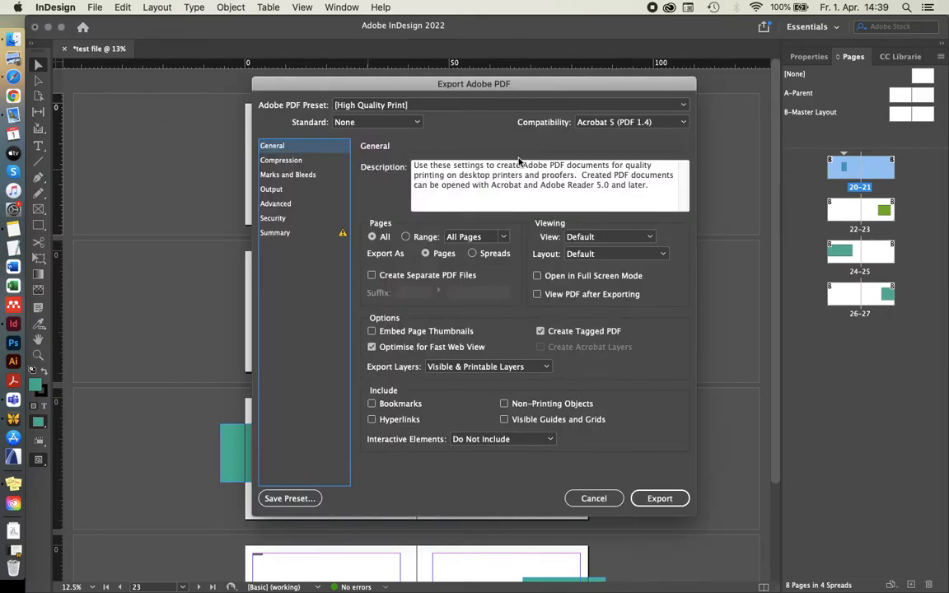
Step: Look through the Compression, Marks and Bleeds, Output, Advanced, Security and Summary export settings, and return to General
left_click_drag(497, 78, 465, 86)
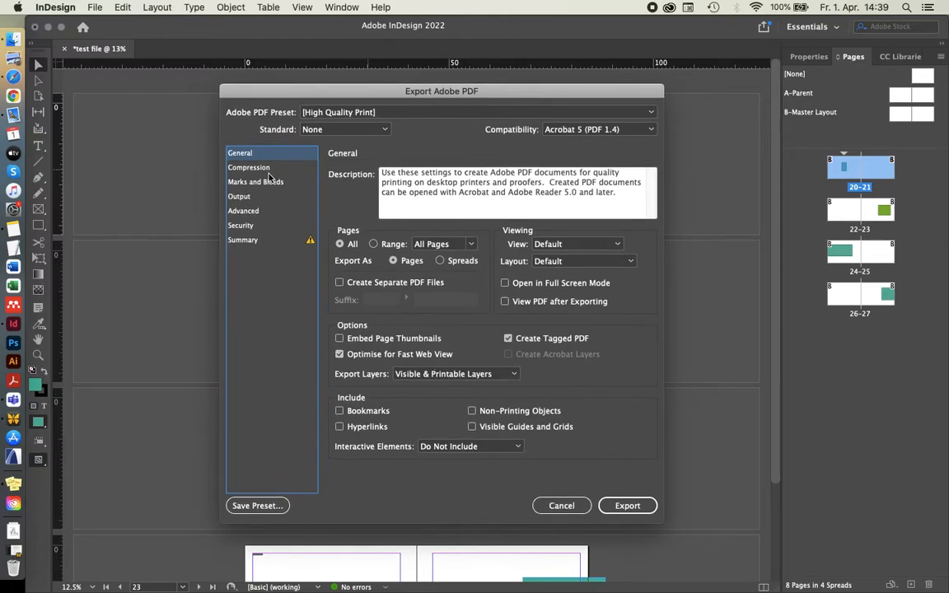
left_click(234, 168)
left_click(246, 183)
left_click(242, 196)
left_click(241, 211)
left_click(241, 225)
left_click(243, 240)
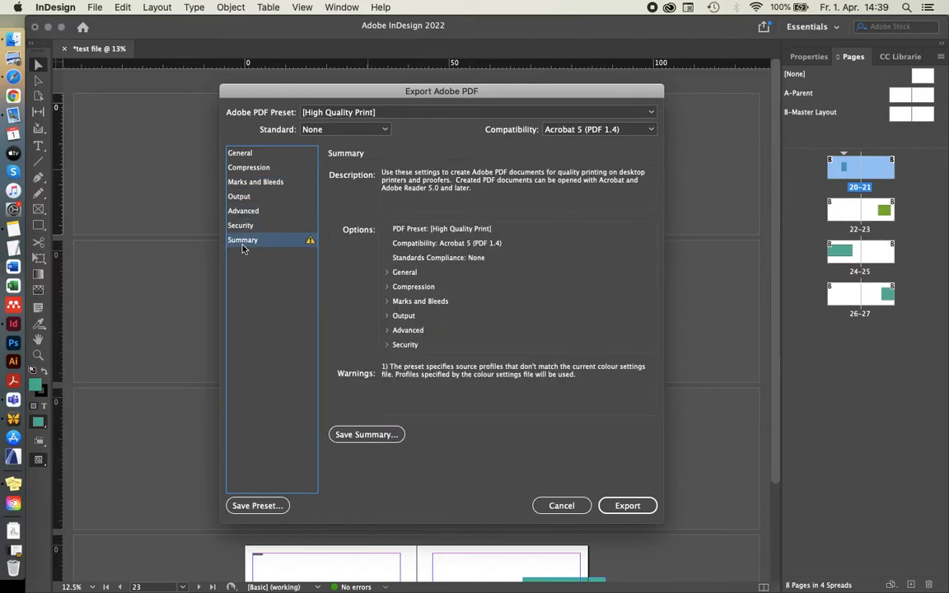
left_click(248, 155)
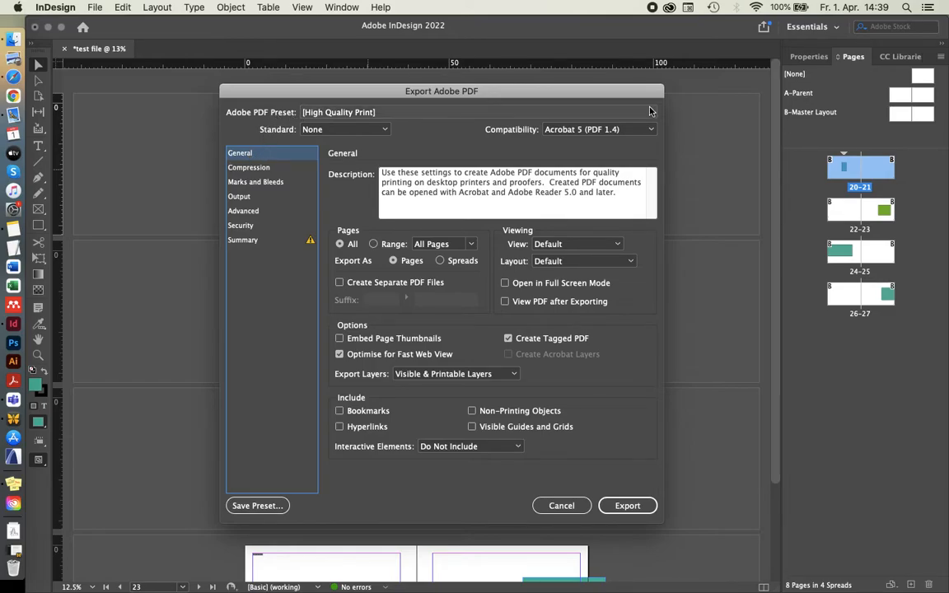
Step: Select the [High Quality Print] preset for the PDF export
left_click(328, 114)
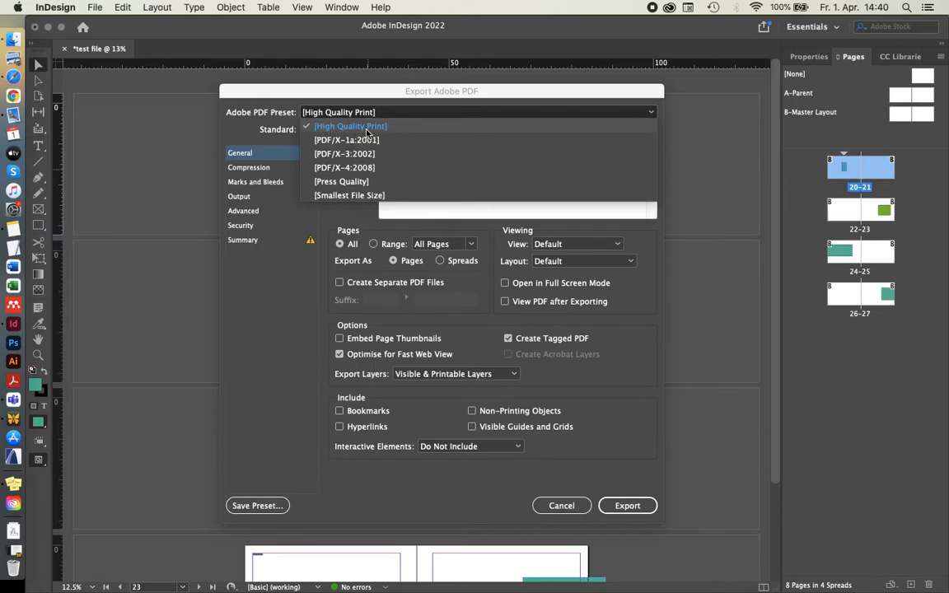
left_click(402, 128)
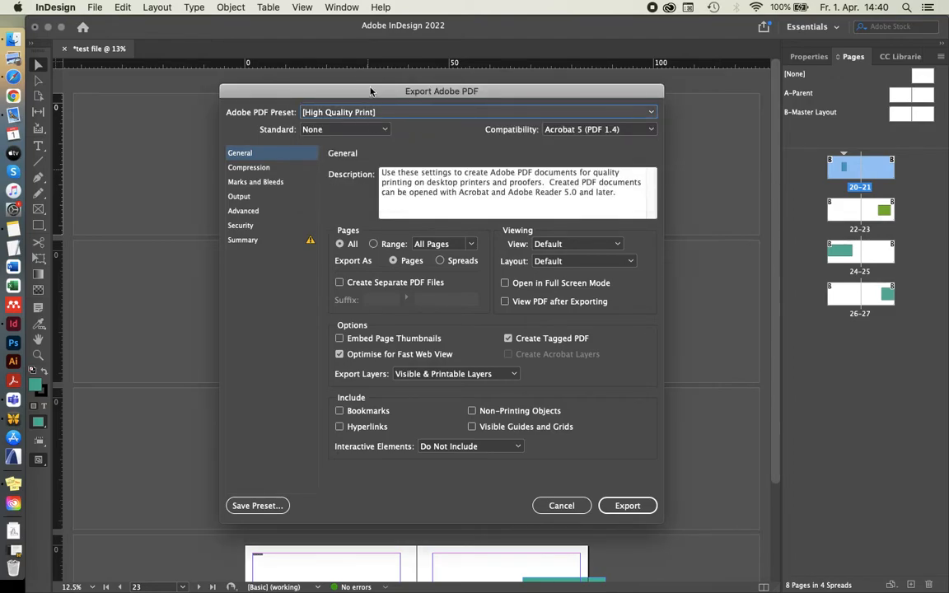
left_click_drag(371, 91, 332, 83)
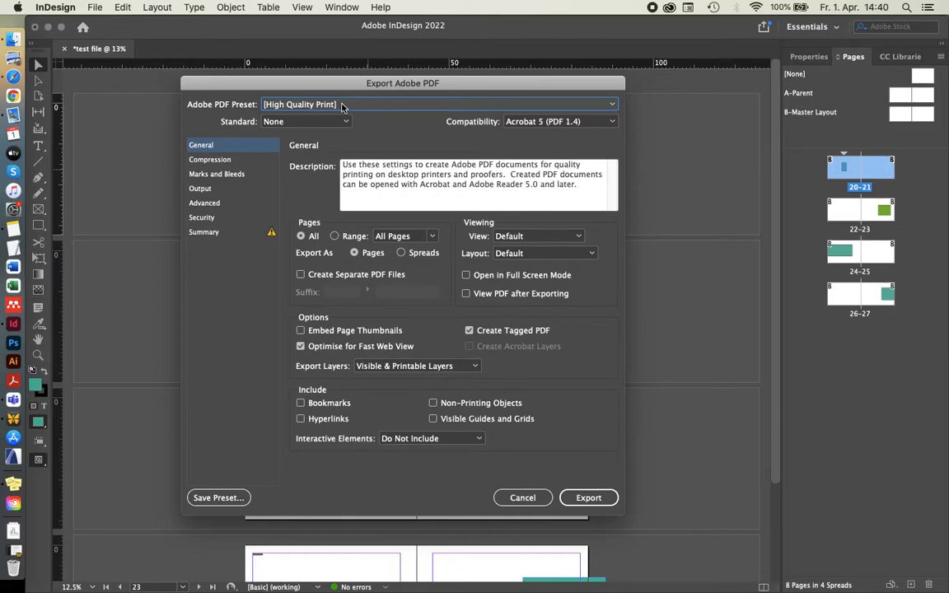
left_click(354, 87)
left_click_drag(354, 88, 318, 92)
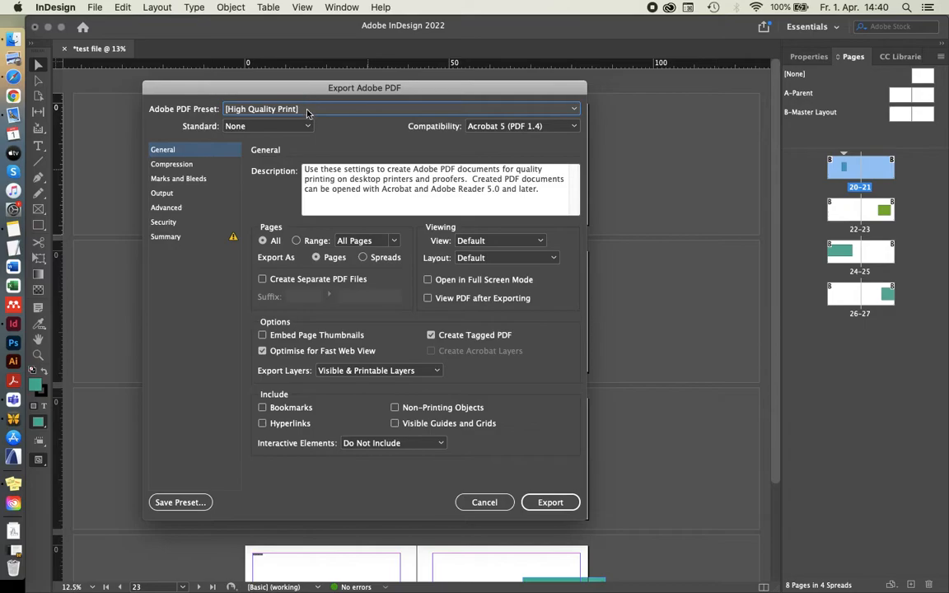
Step: Try the [Smallest File Size] PDF preset and switch back to [High Quality Print]
left_click(284, 108)
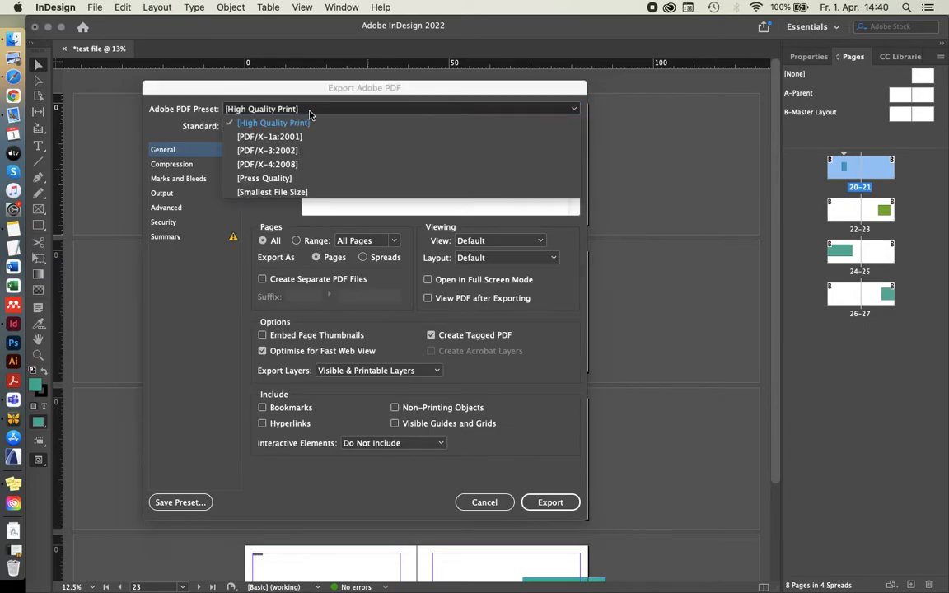
left_click(272, 193)
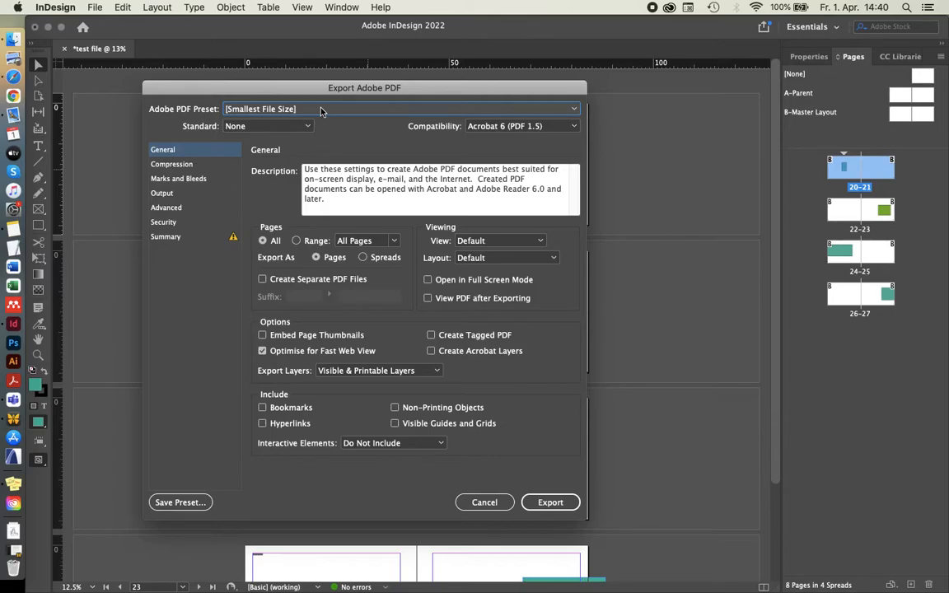
left_click(321, 112)
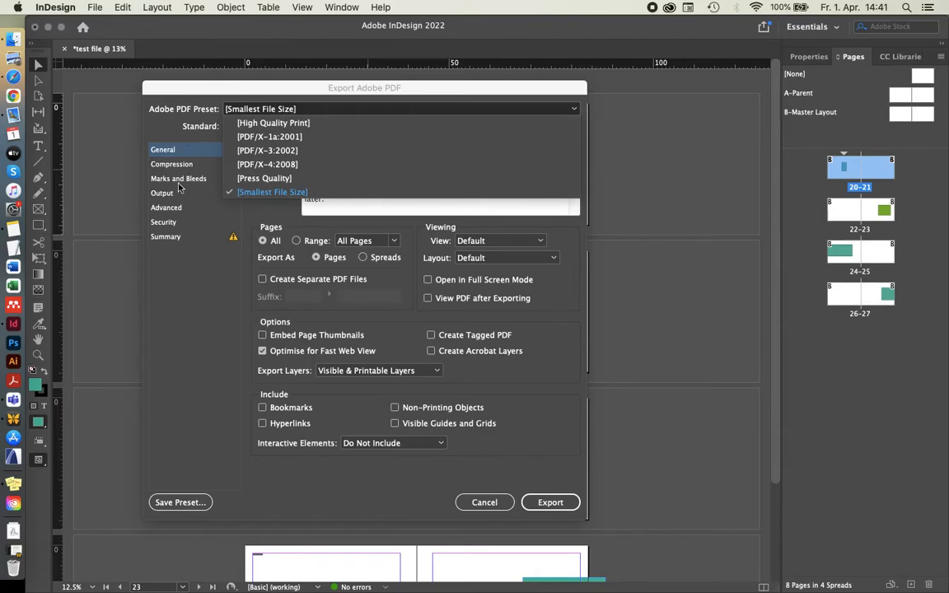
left_click(284, 123)
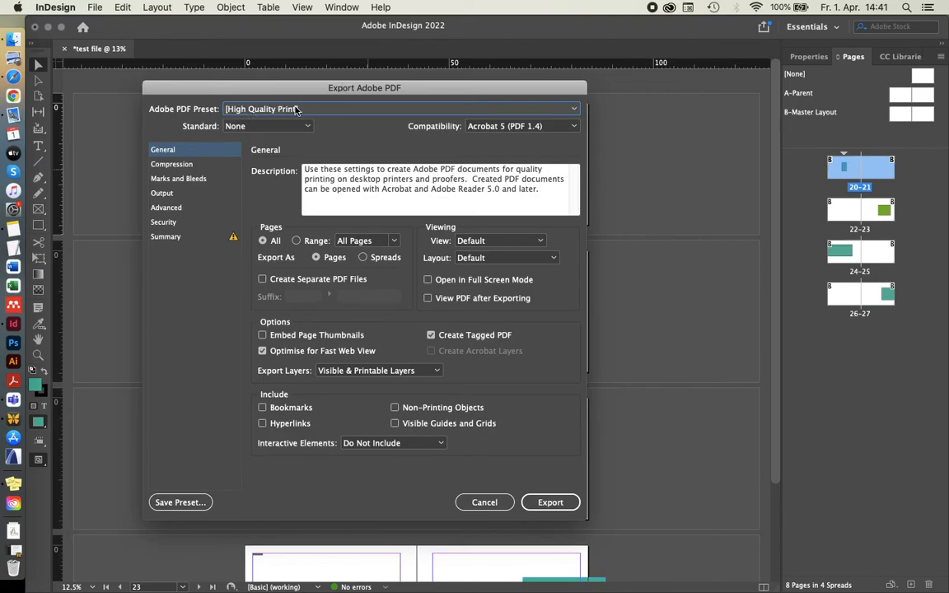
Step: Try limiting the PDF export to the page range 20-21, and clear the range
left_click(297, 241)
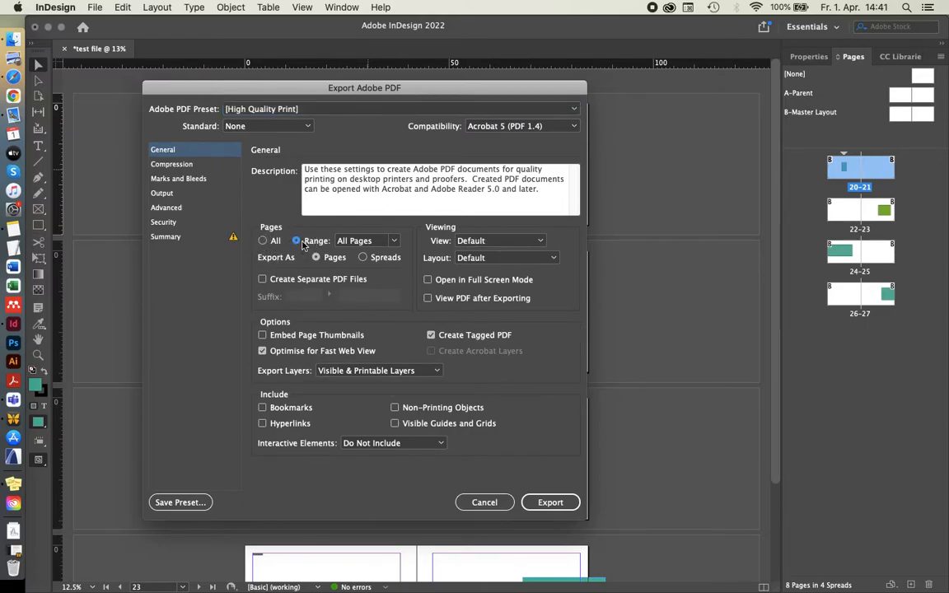
left_click(379, 240)
left_click_drag(379, 240, 280, 237)
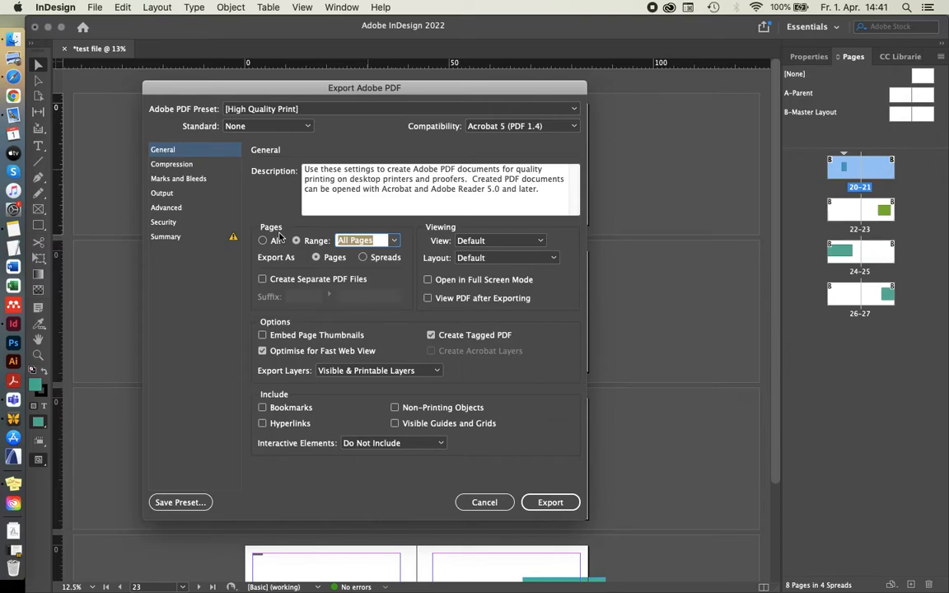
type("20-21")
key("BackSpace")
key("BackSpace")
key("BackSpace")
key("BackSpace")
key("BackSpace")
Step: Try the page range 1-4;6 for the PDF export and set it back to all pages
type("1-2")
key("BackSpace")
type("4;5")
key("BackSpace")
type("6")
key("super+a")
left_click(262, 241)
left_click(488, 336)
left_click(277, 240)
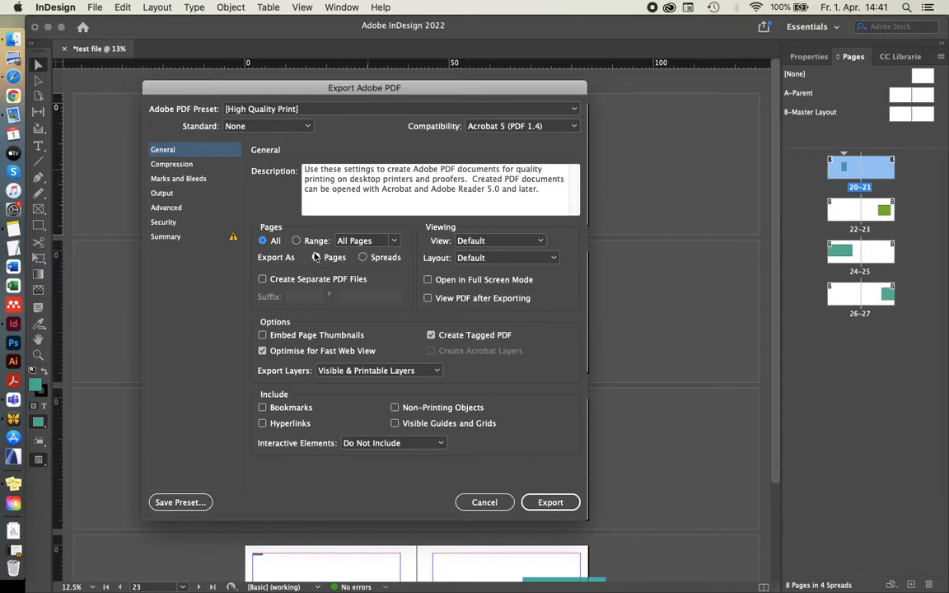
Step: Try exporting the PDF as spreads and switch back to single pages
left_click(363, 258)
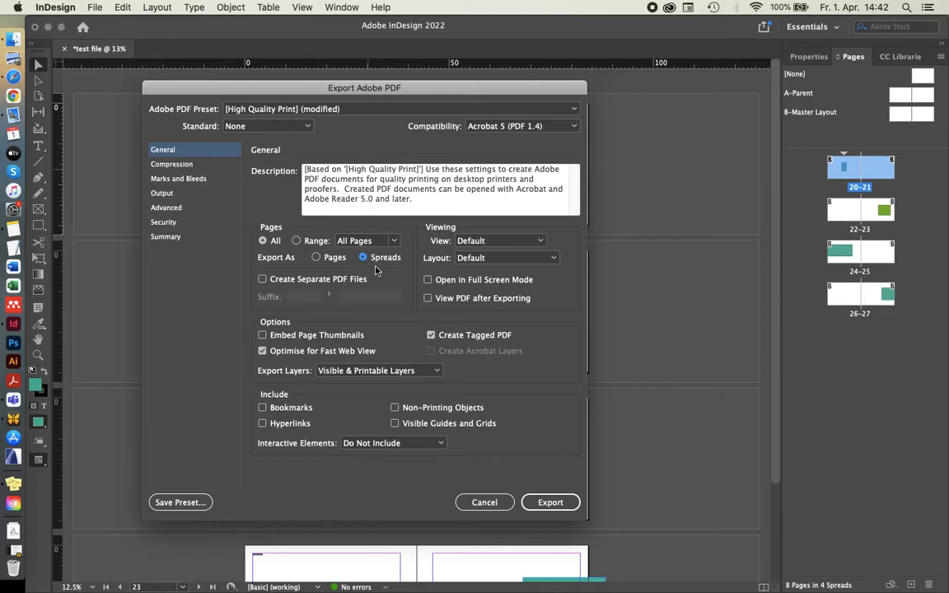
left_click(333, 258)
left_click_drag(183, 93, 177, 85)
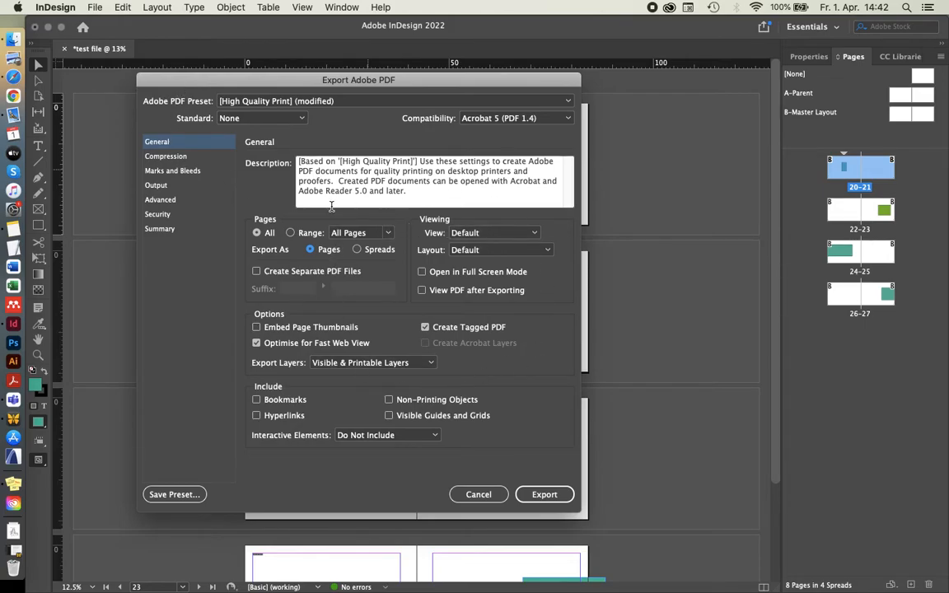
Step: Enable crop marks in the PDF's marks and bleeds settings, and cancel the export
left_click(166, 171)
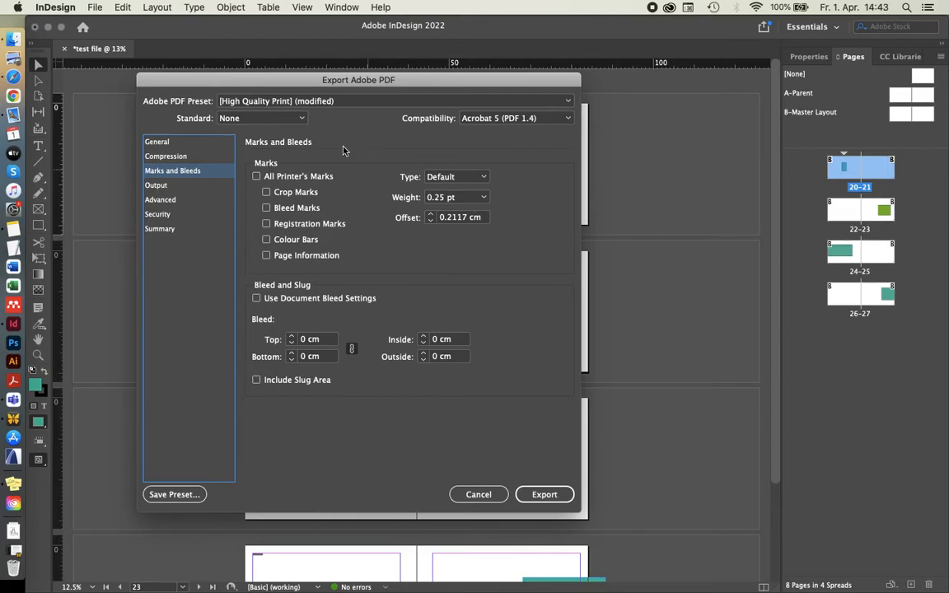
left_click_drag(348, 85, 342, 88)
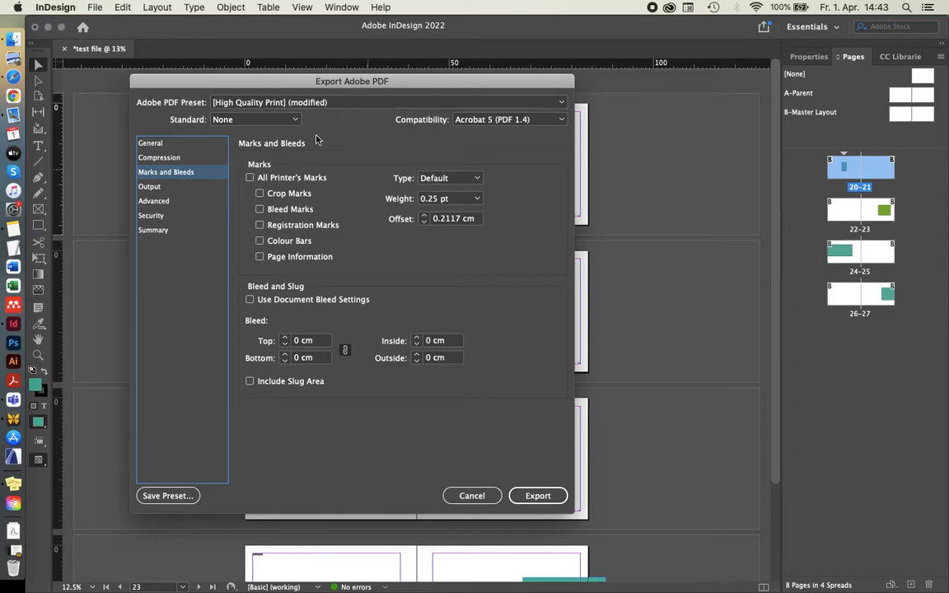
left_click(259, 195)
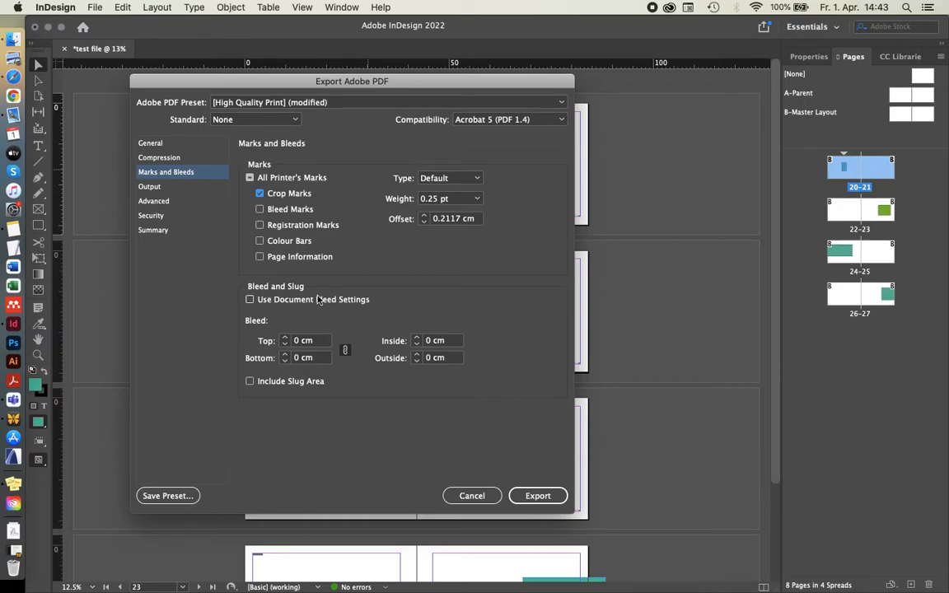
left_click(470, 496)
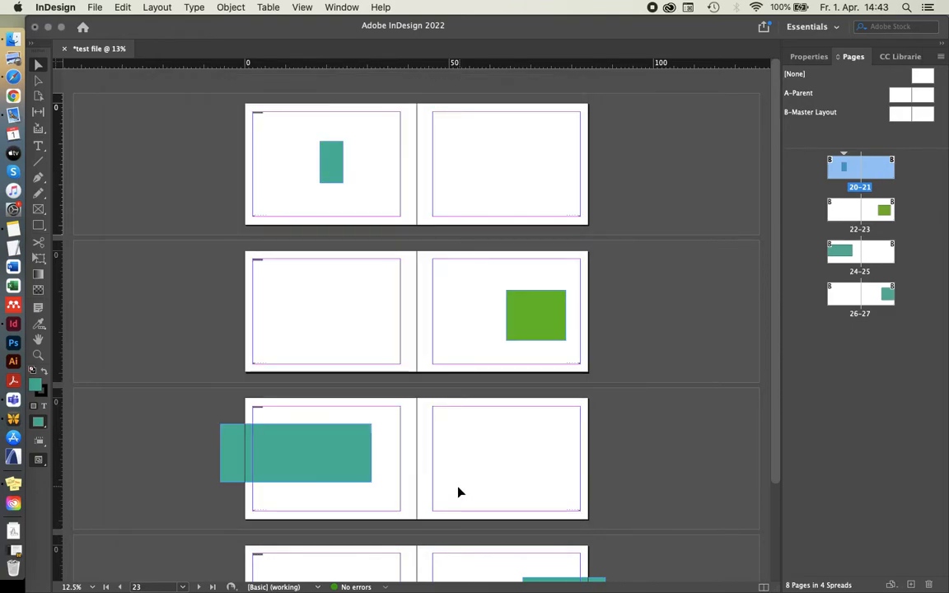
Step: Trim the teal rectangle on page 24 so that its left side ends at the page's outer edge
scroll(324, 375, "down", 3)
scroll(313, 377, "up", 5)
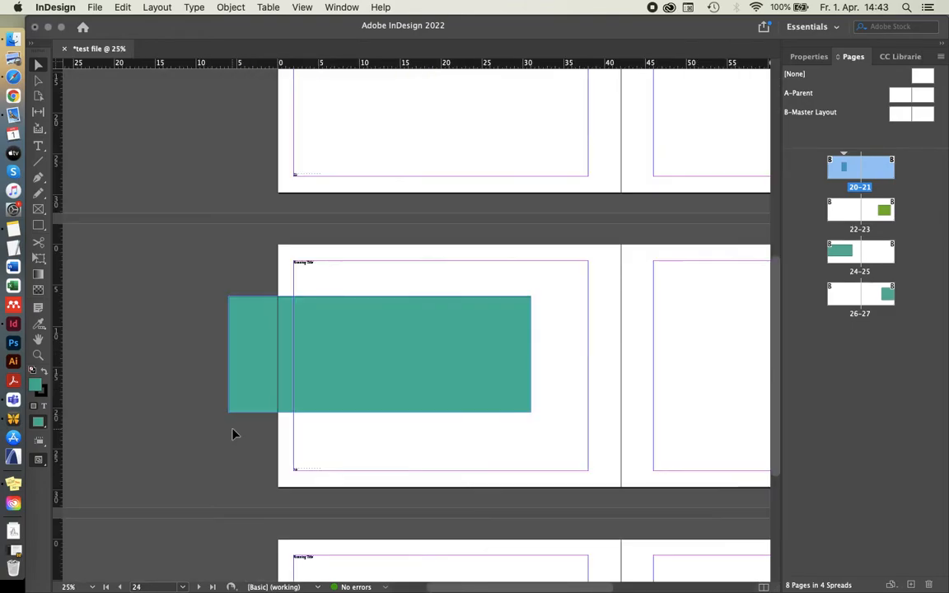
scroll(233, 435, "up", 2)
left_click(234, 331)
left_click_drag(225, 282, 322, 269)
Step: Stretch the teal rectangle on page 24 down to the page's bottom edge and deselect it
scroll(125, 381, "down", 2)
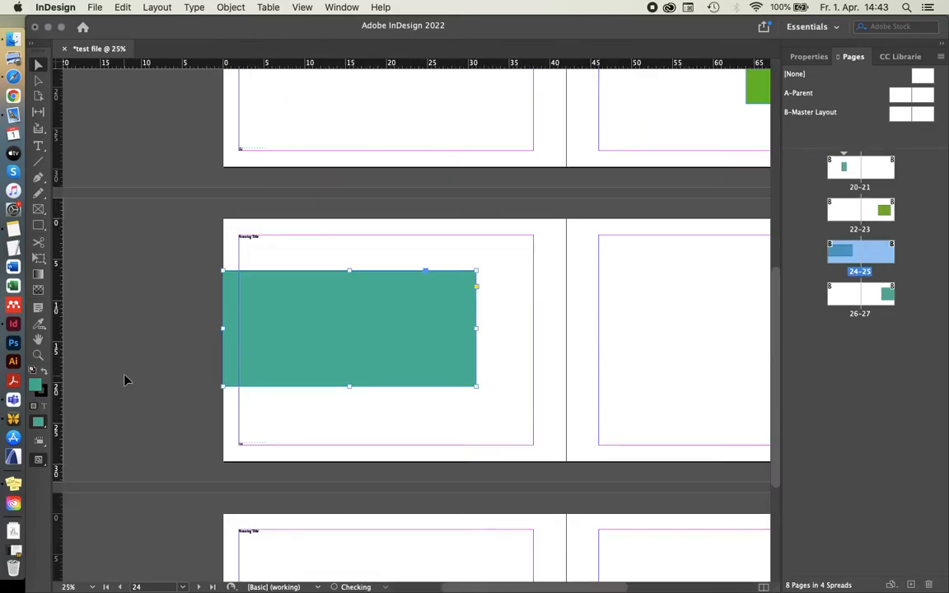
left_click_drag(349, 386, 340, 459)
scroll(201, 468, "up", 2)
left_click(188, 430)
scroll(196, 486, "down", 2)
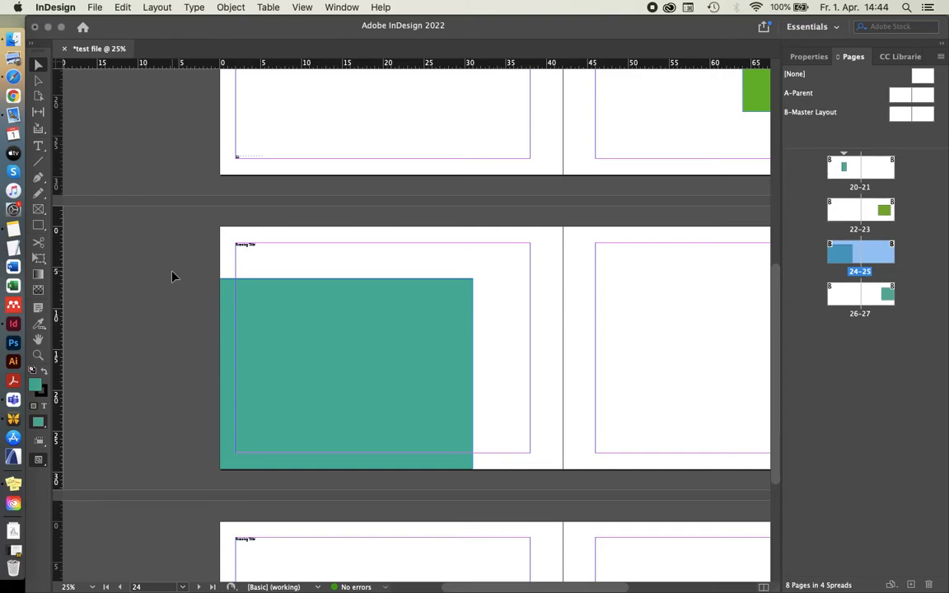
Step: Extend the teal rectangle's lower-left corner slightly past the left and bottom page edges to give it bleed
left_click(250, 400)
left_click_drag(220, 469, 212, 476)
left_click(207, 295)
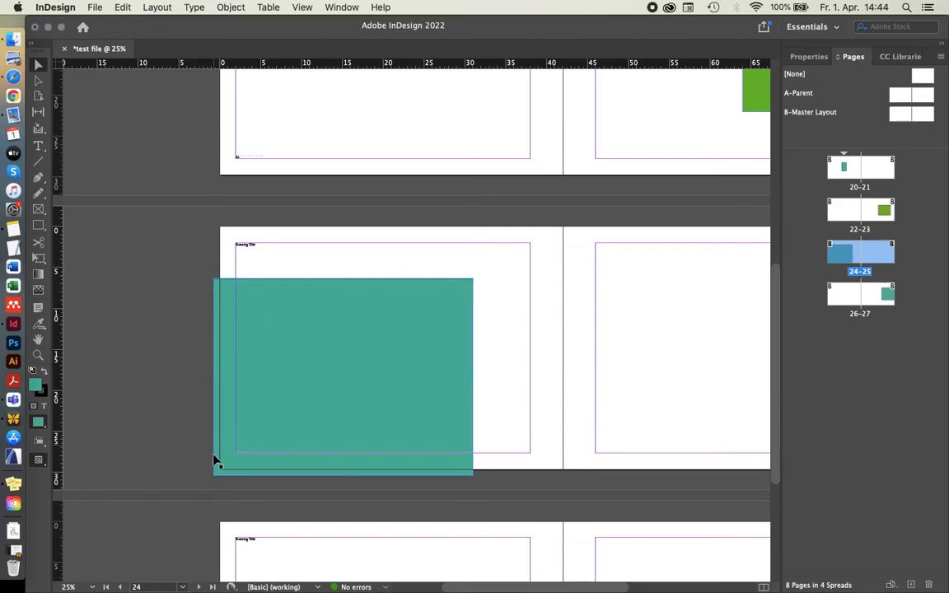
Step: Examine how far the teal rectangle on page 24 extends past the left and bottom page edges
scroll(216, 473, "up", 2, "alt")
scroll(224, 479, "up", 1, "alt")
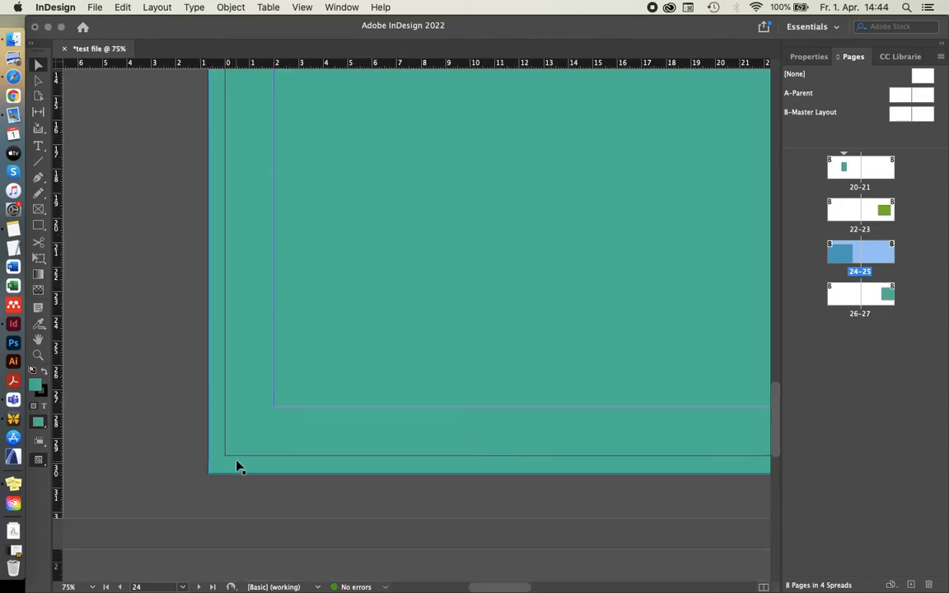
right_click(237, 468)
left_click(261, 498)
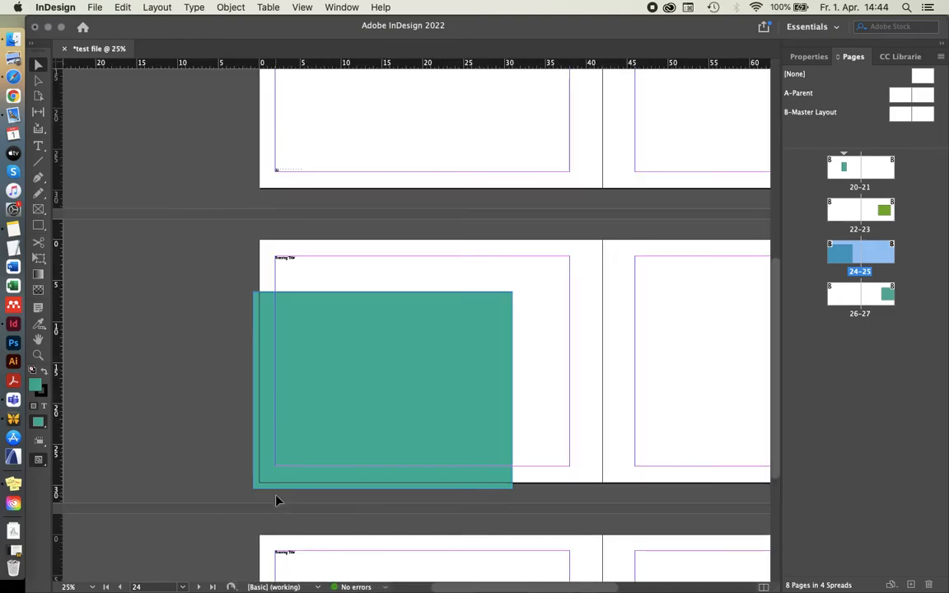
scroll(252, 273, "up", 4, "alt")
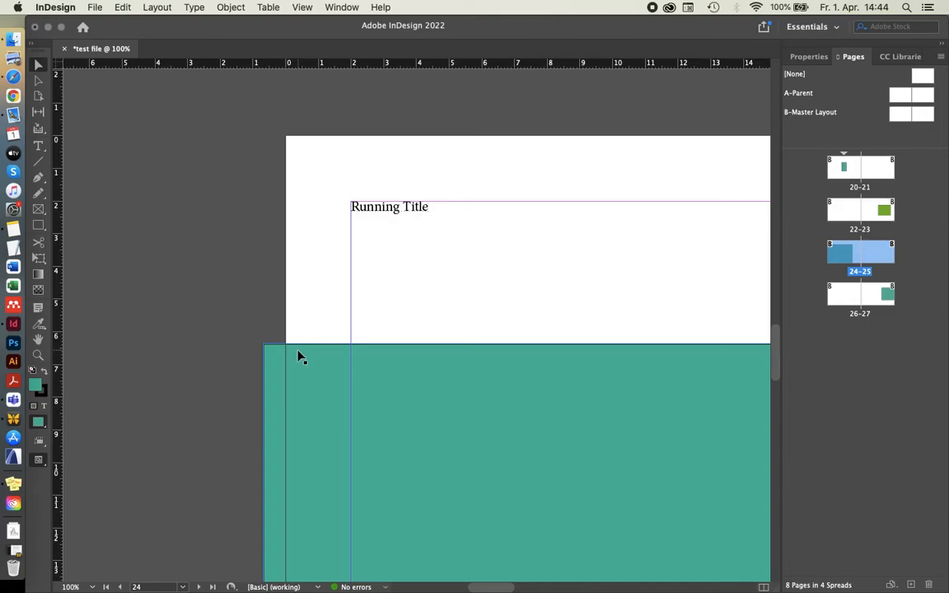
scroll(229, 348, "down", 1, "alt")
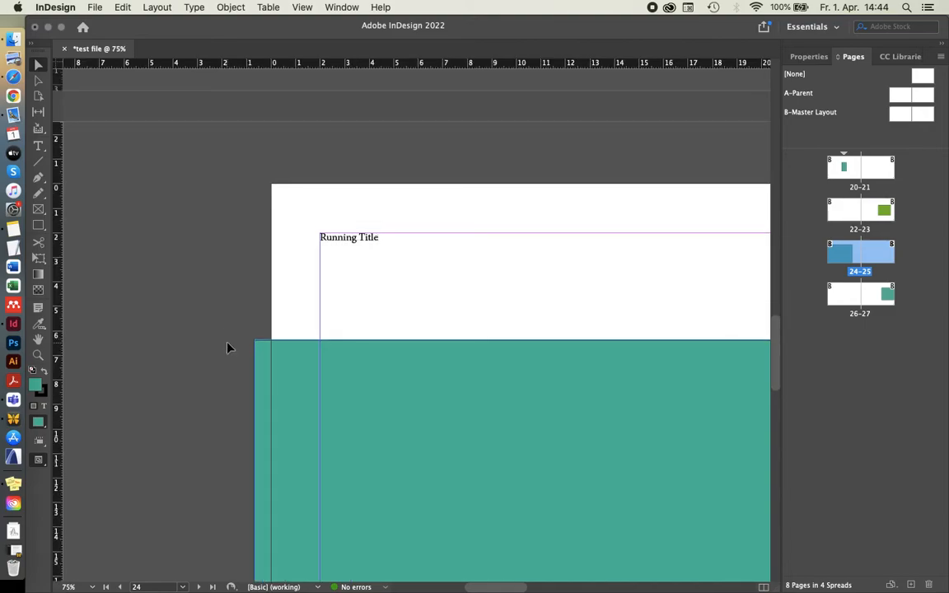
scroll(222, 330, "down", 2, "alt")
scroll(244, 333, "up", 2, "alt")
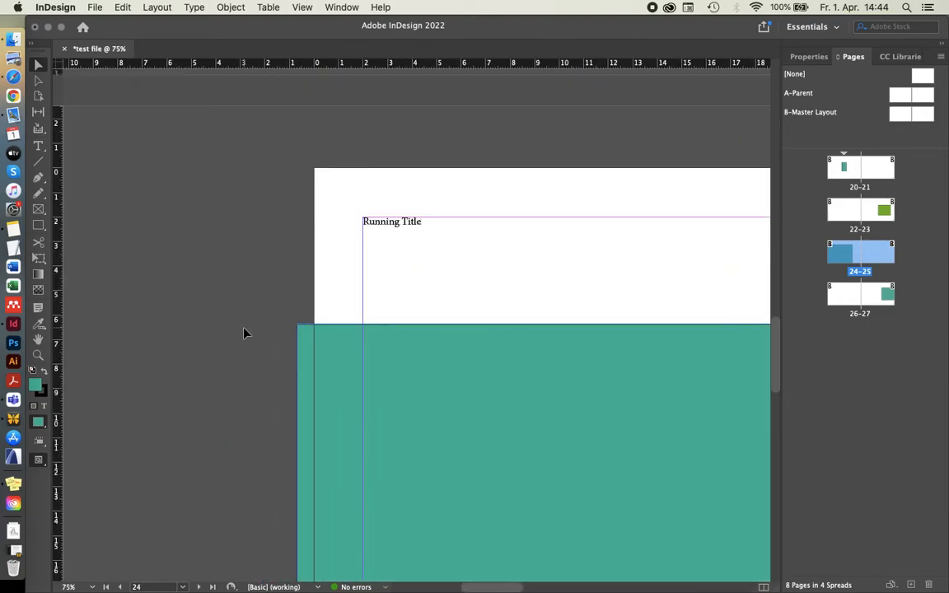
left_click_drag(294, 182, 289, 497)
scroll(151, 267, "down", 1, "alt")
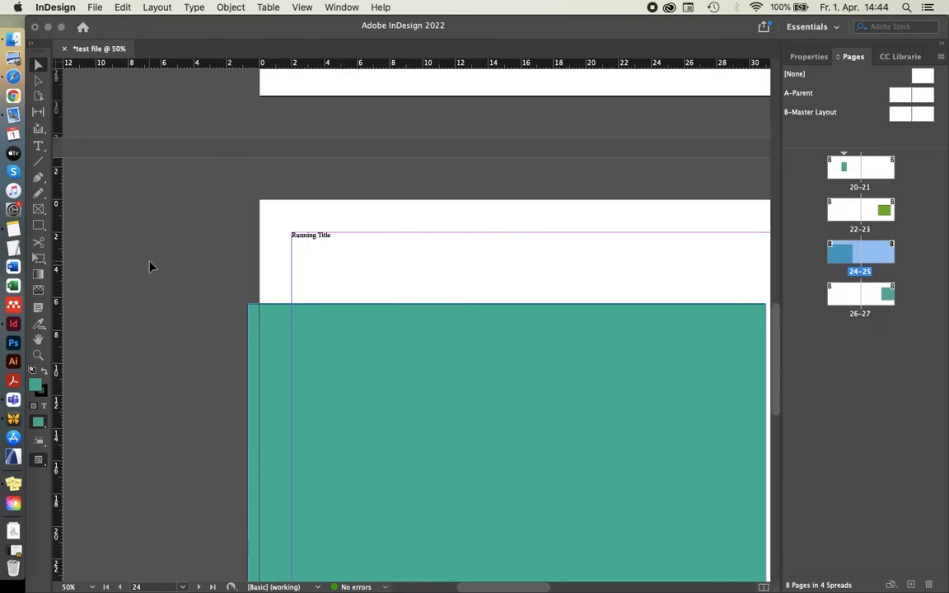
scroll(151, 266, "down", 1, "alt")
scroll(207, 262, "up", 1, "alt")
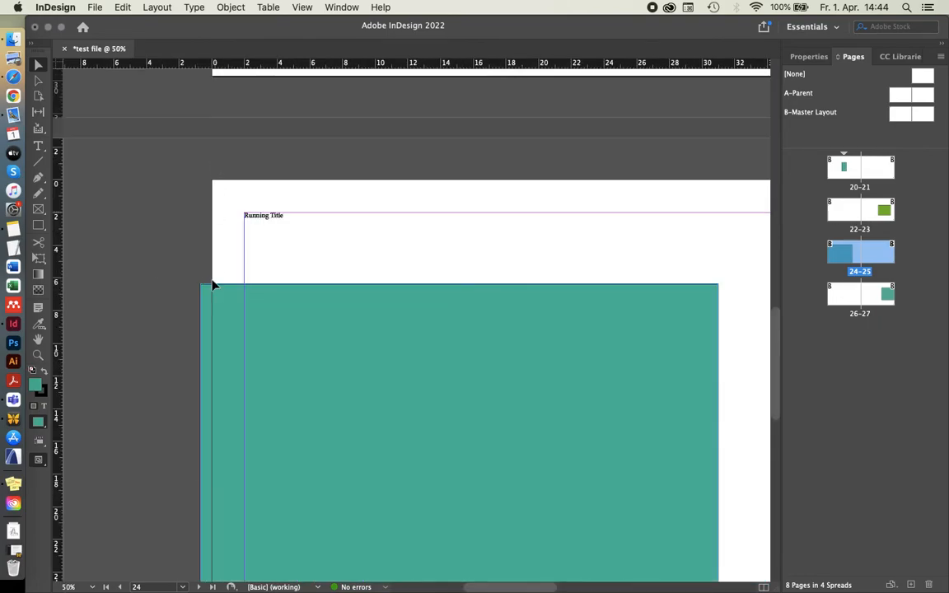
Step: Start a print PDF export of the test file and enable crop marks in its marks and bleeds settings
key("super+e")
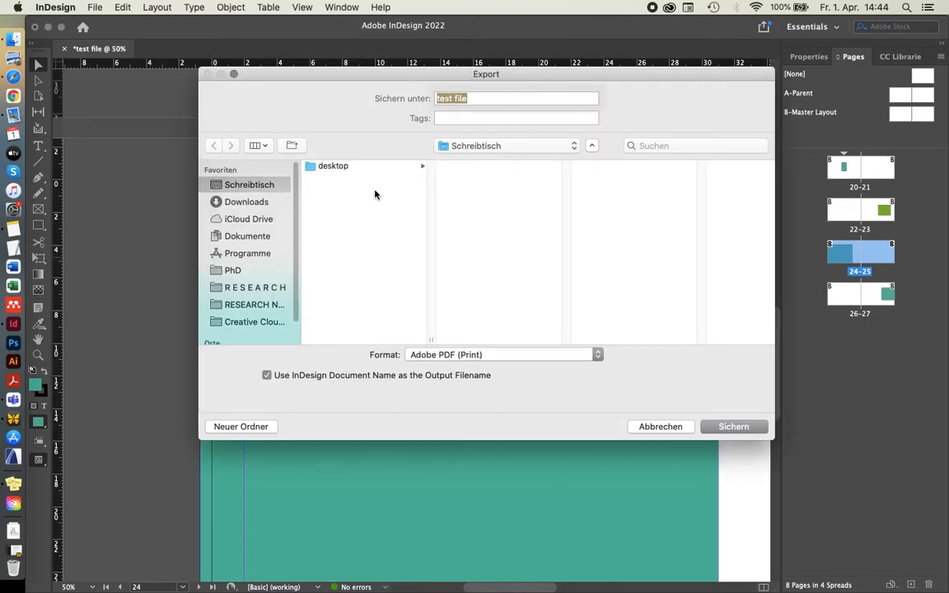
left_click(725, 430)
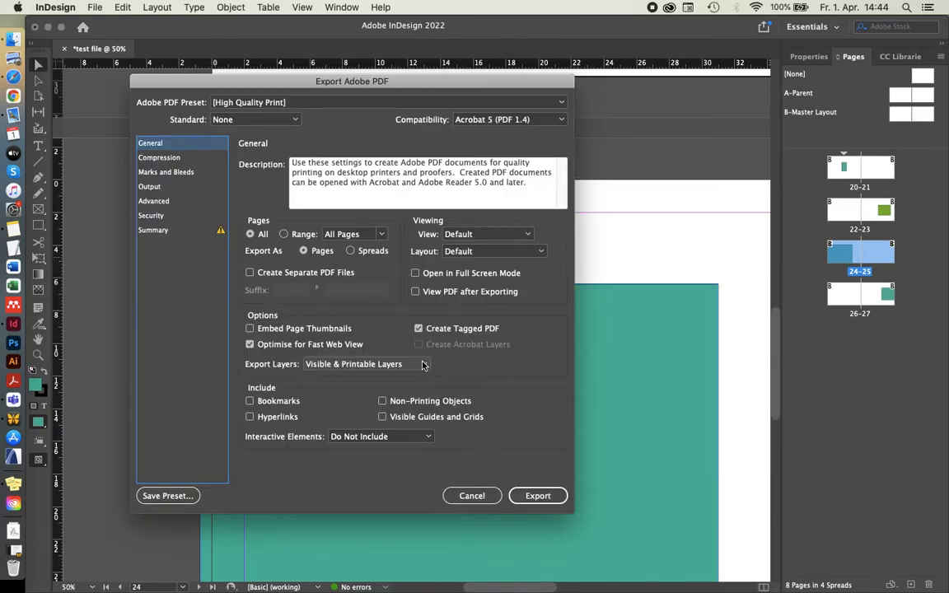
left_click(164, 171)
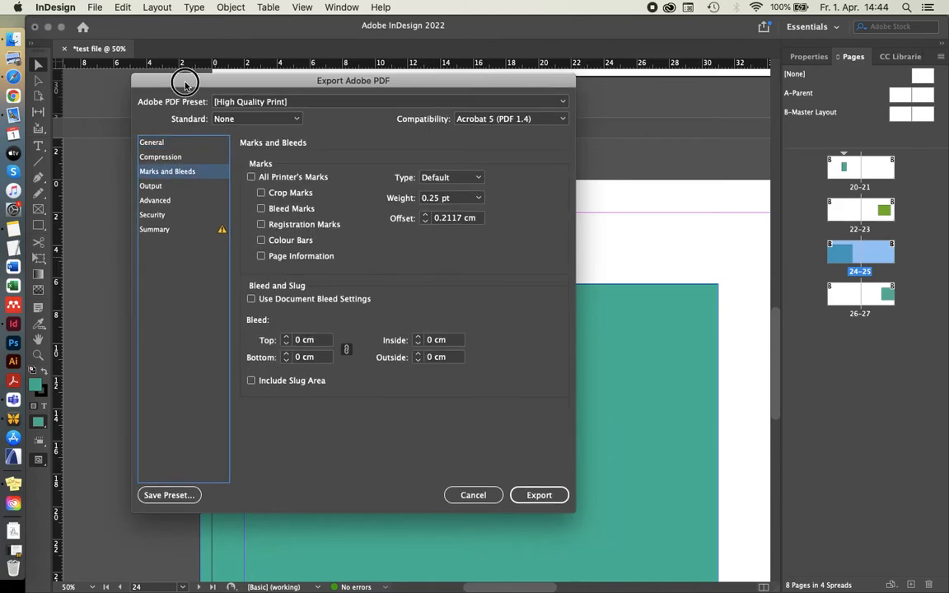
left_click_drag(183, 83, 436, 56)
left_click(540, 166)
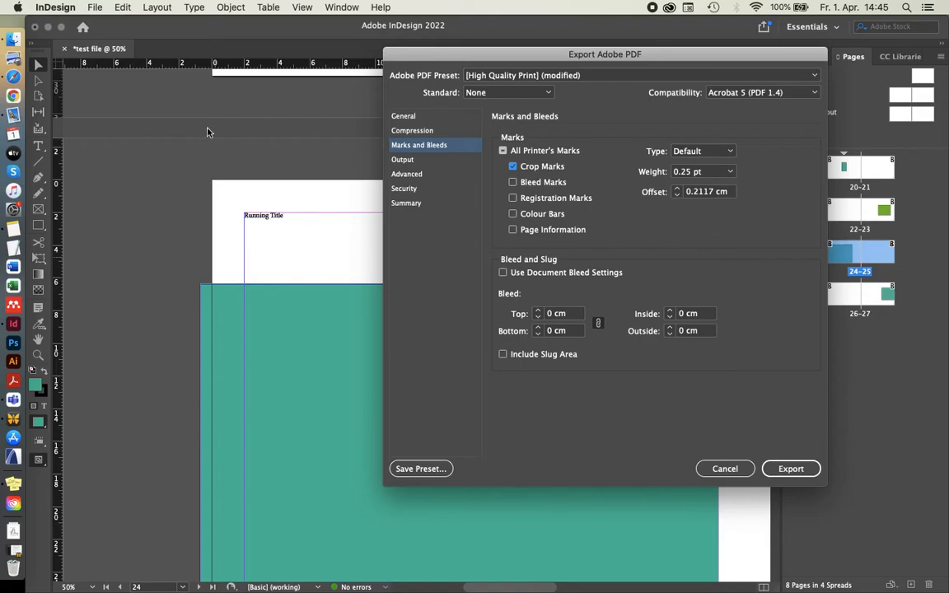
Step: Set a linked bleed of 0.3 cm on all four sides, and cancel the export
left_click(577, 313)
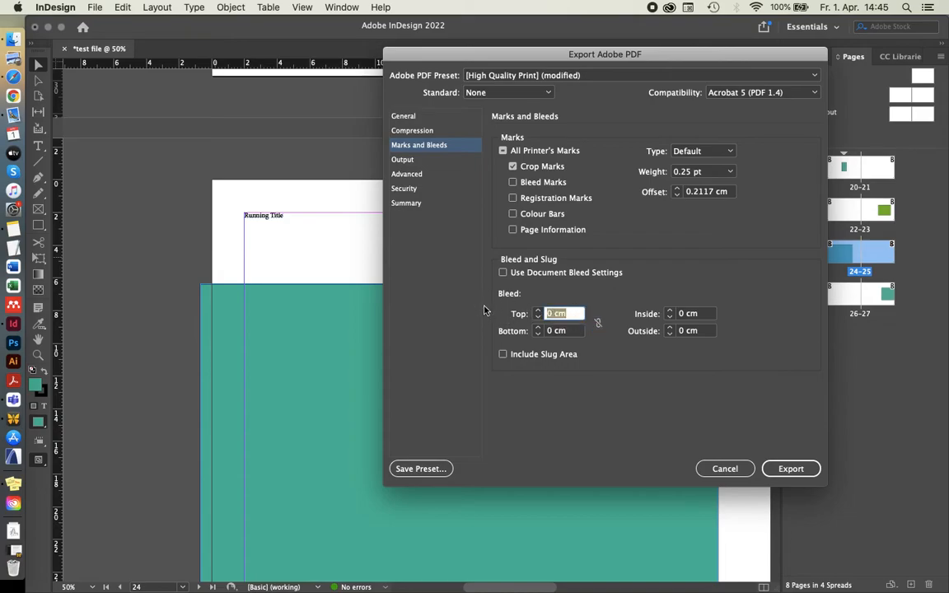
type("0.3")
key("Tab")
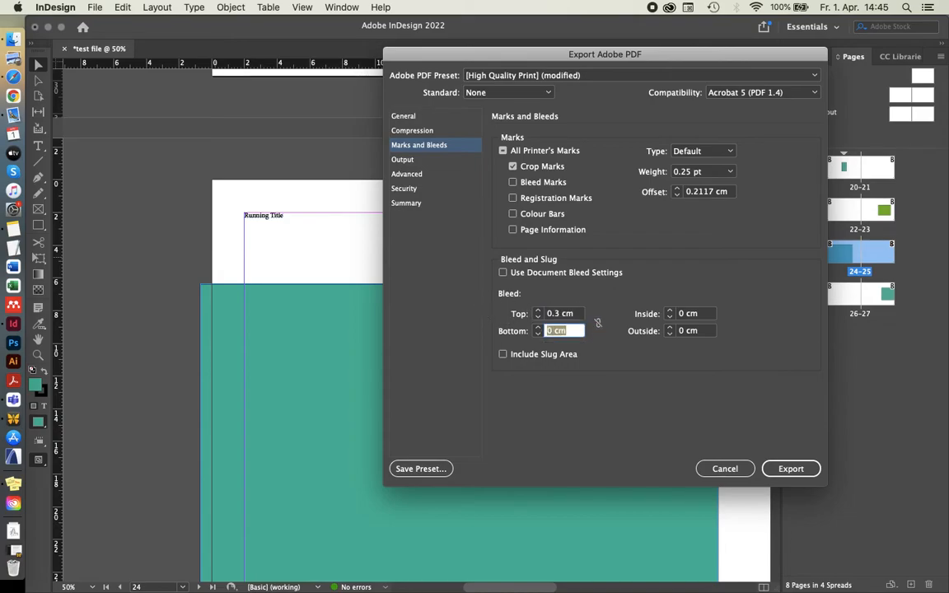
left_click(598, 323)
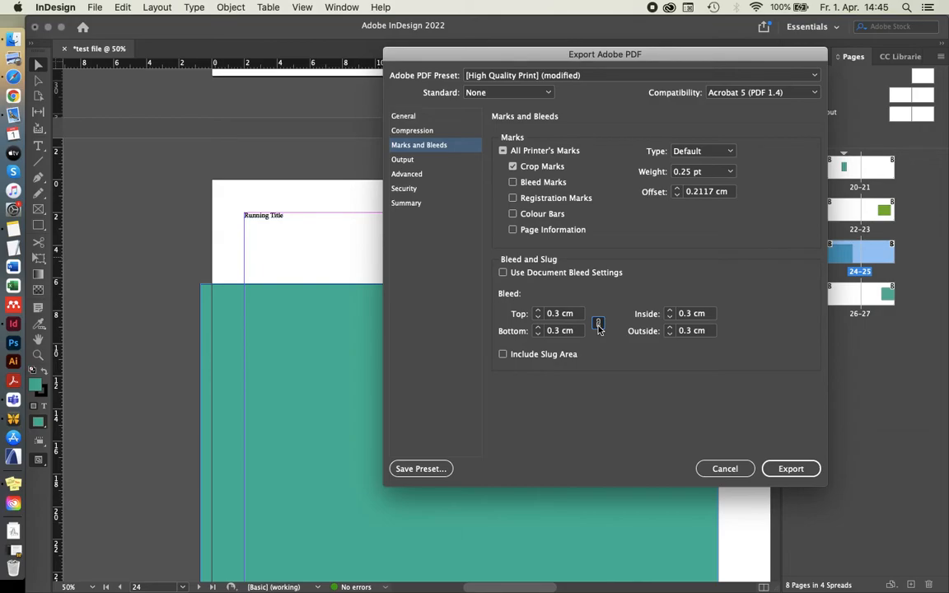
left_click_drag(553, 51, 282, 157)
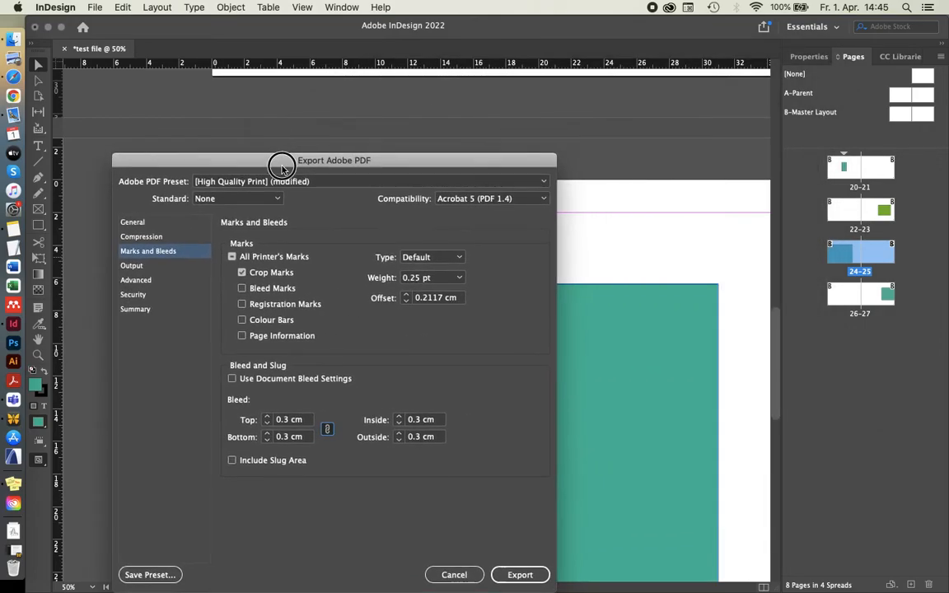
left_click(441, 575)
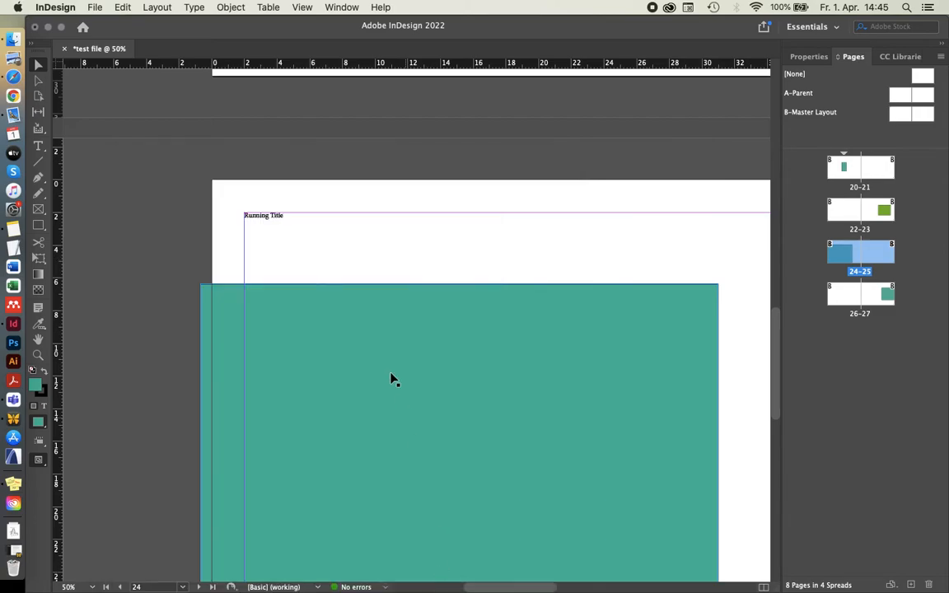
Step: Start the print PDF export of the test file again and open its marks and bleeds settings
key("super+minus")
key("super+minus")
key("super+equal")
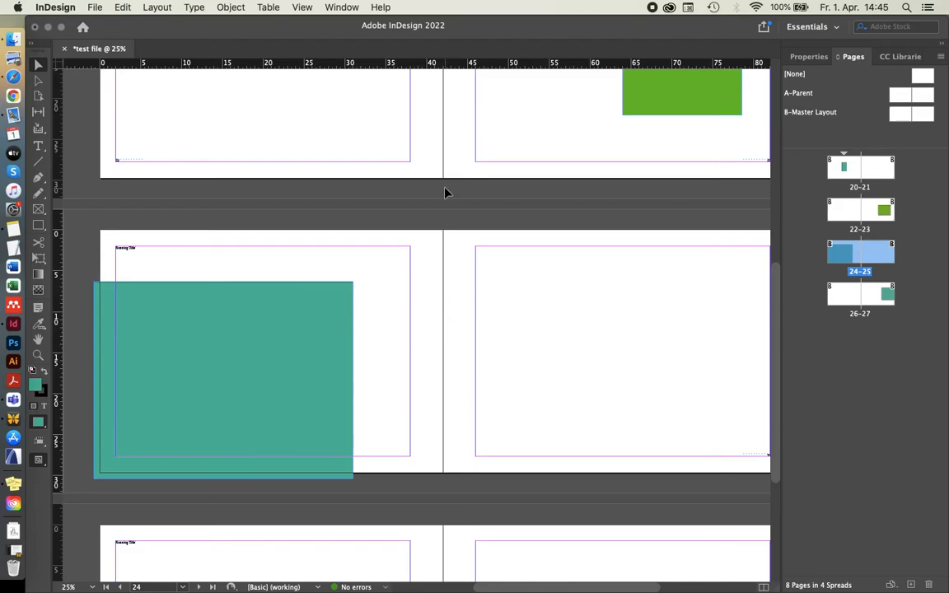
key("super+minus")
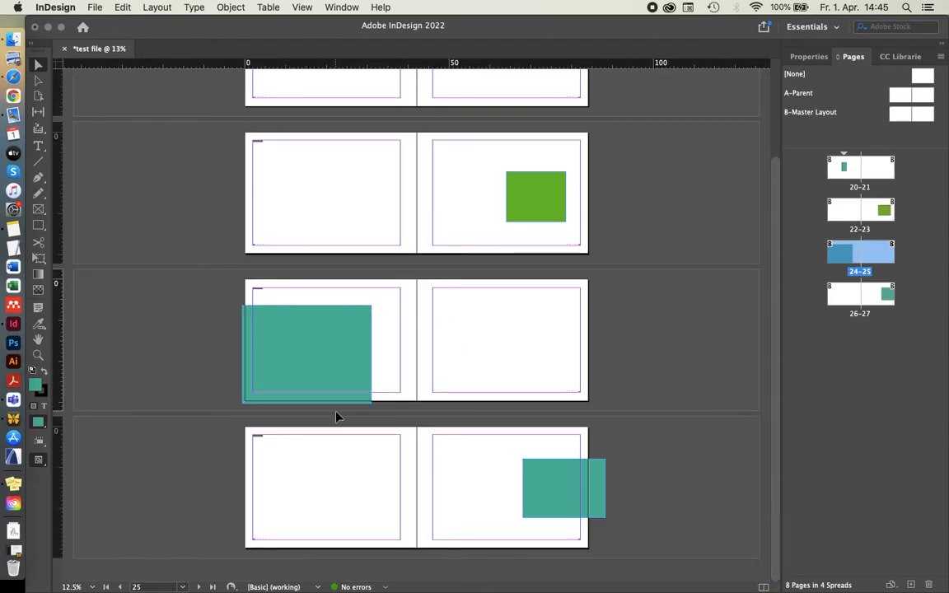
key("super+e")
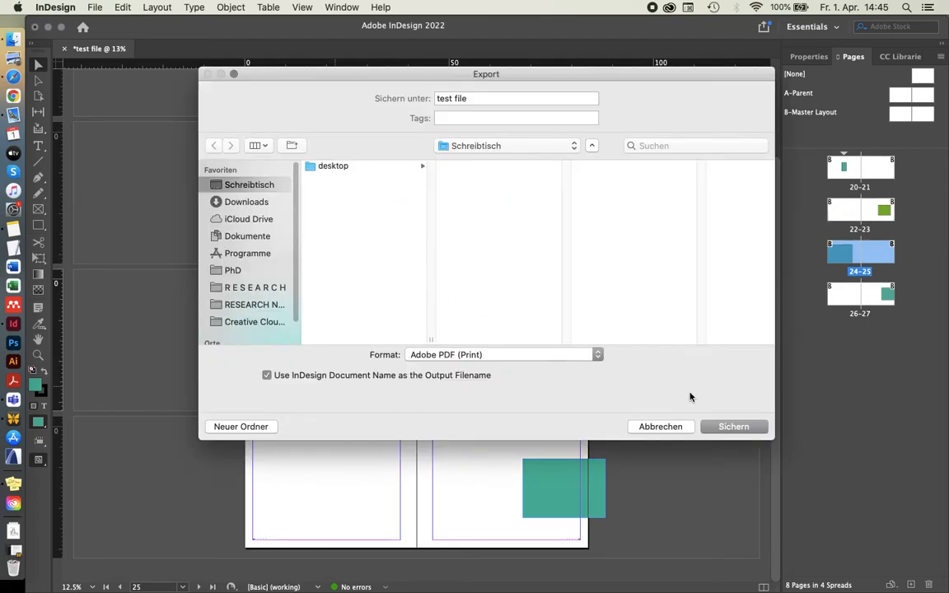
left_click(731, 426)
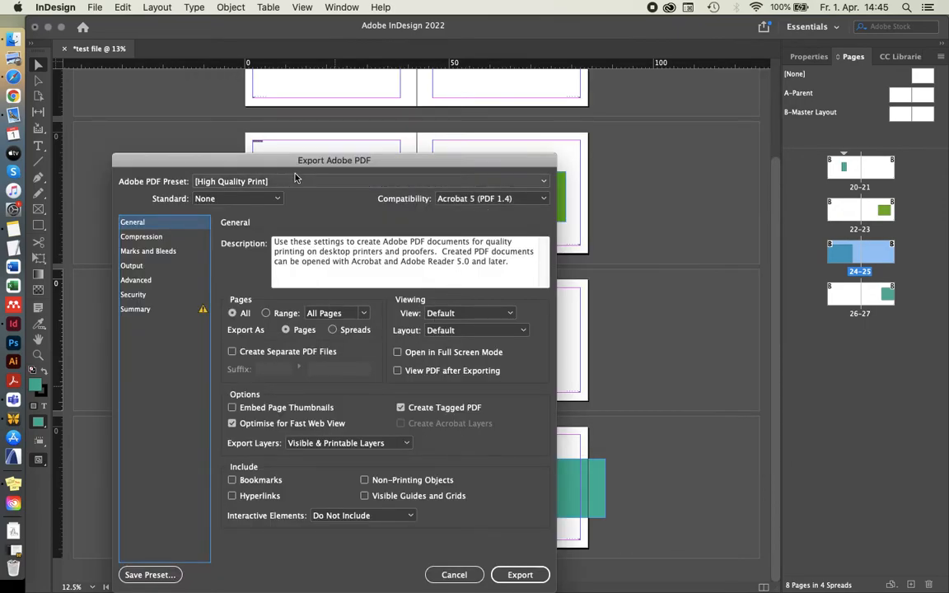
left_click_drag(302, 160, 586, 75)
left_click(433, 166)
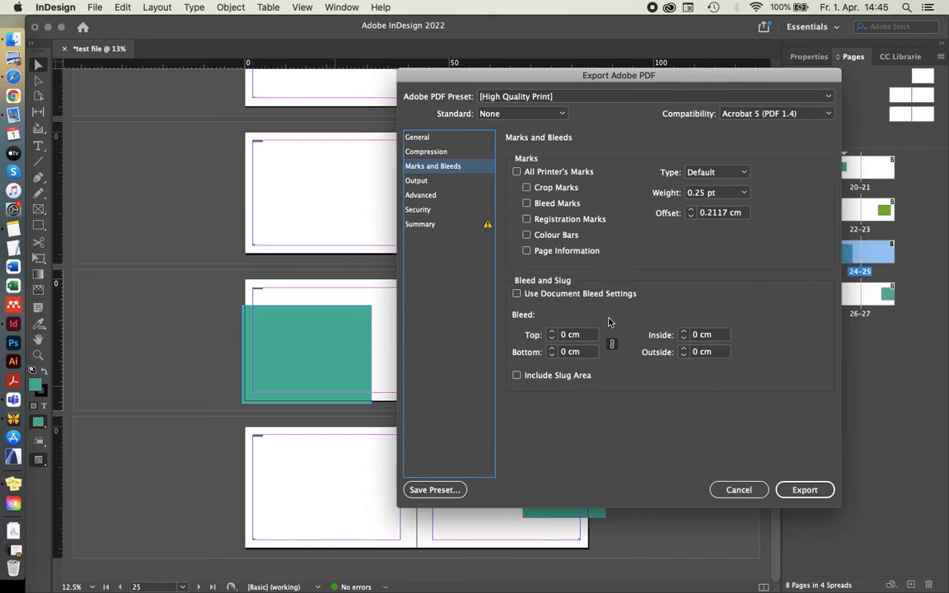
Step: Set unlinked bleeds of 0.3 cm for top, bottom and outside and 0 cm for inside, and enable crop marks
left_click(567, 335)
type("3")
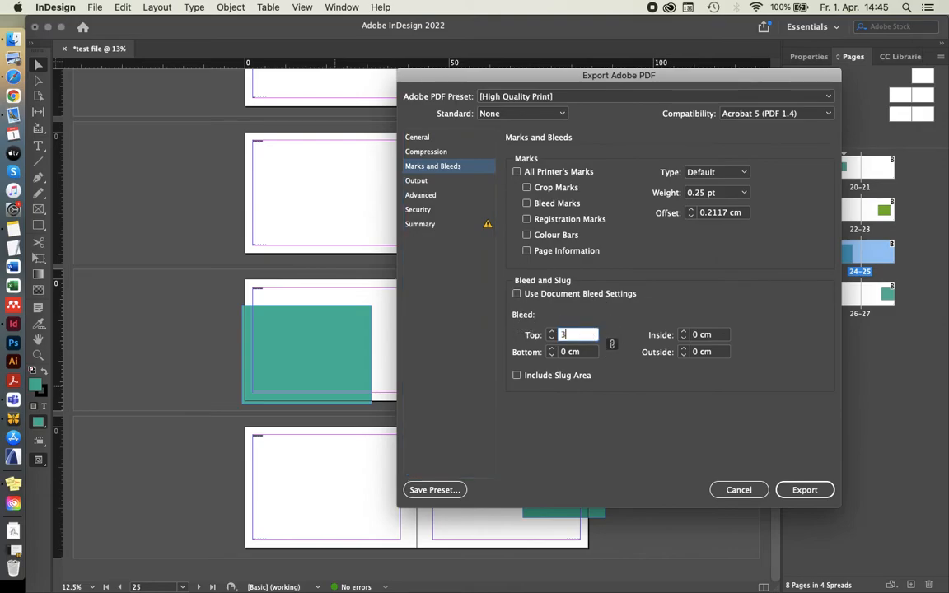
key("Tab")
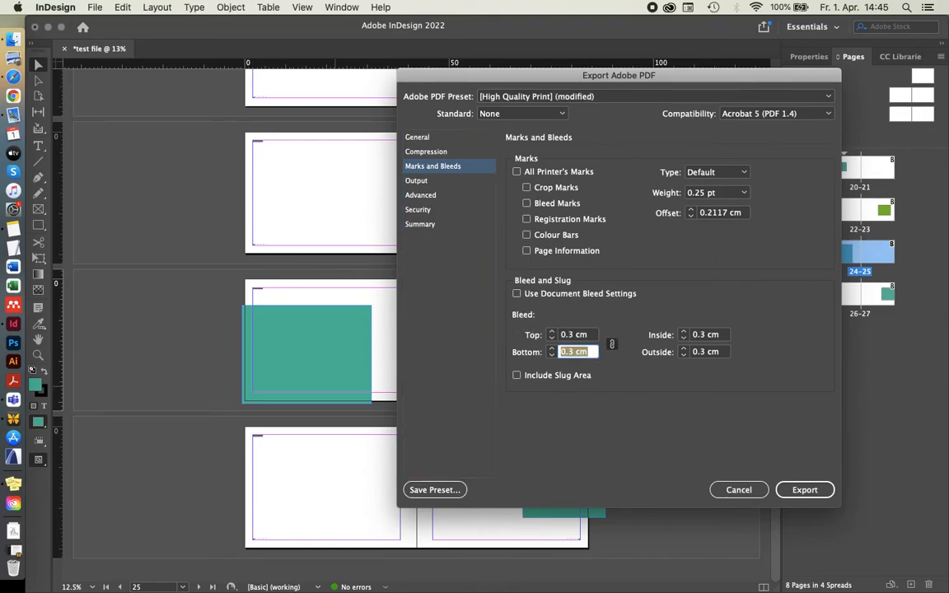
left_click(612, 344)
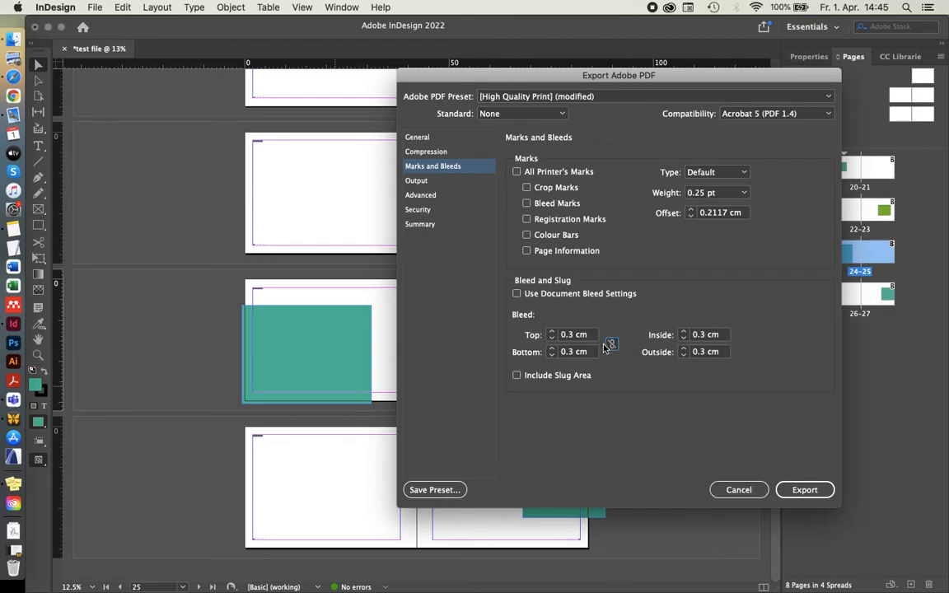
left_click(655, 331)
type("0")
key("Tab")
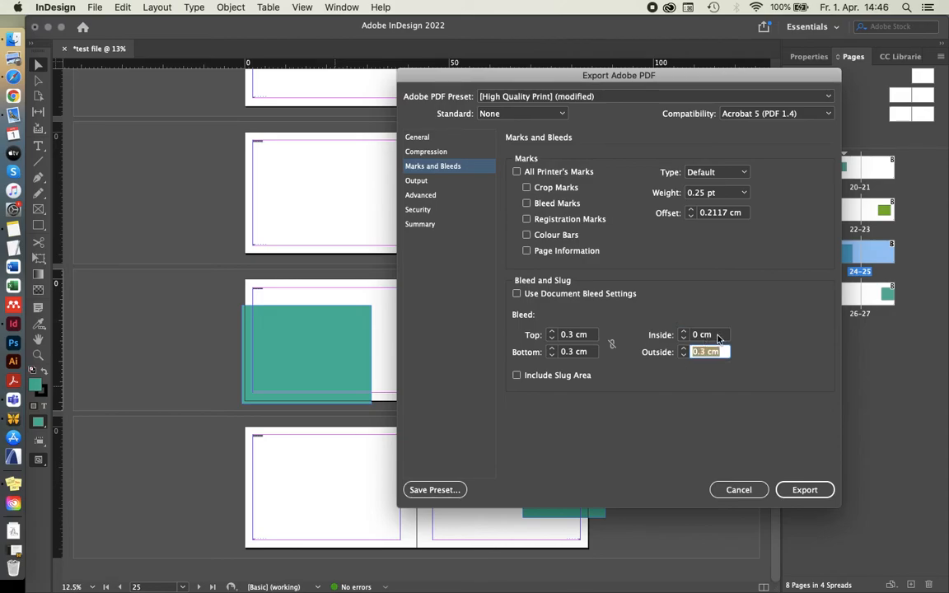
left_click(528, 188)
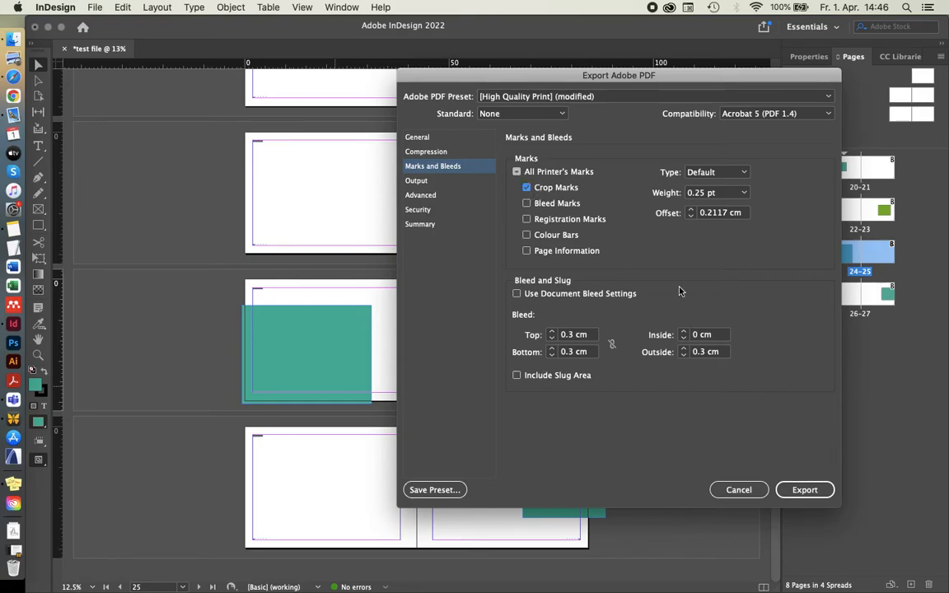
Step: Reset the top, bottom, inside and outside bleeds to 0 cm and disable crop marks
left_click(578, 335)
type("0")
key("Tab")
type("0")
key("Tab")
type("0")
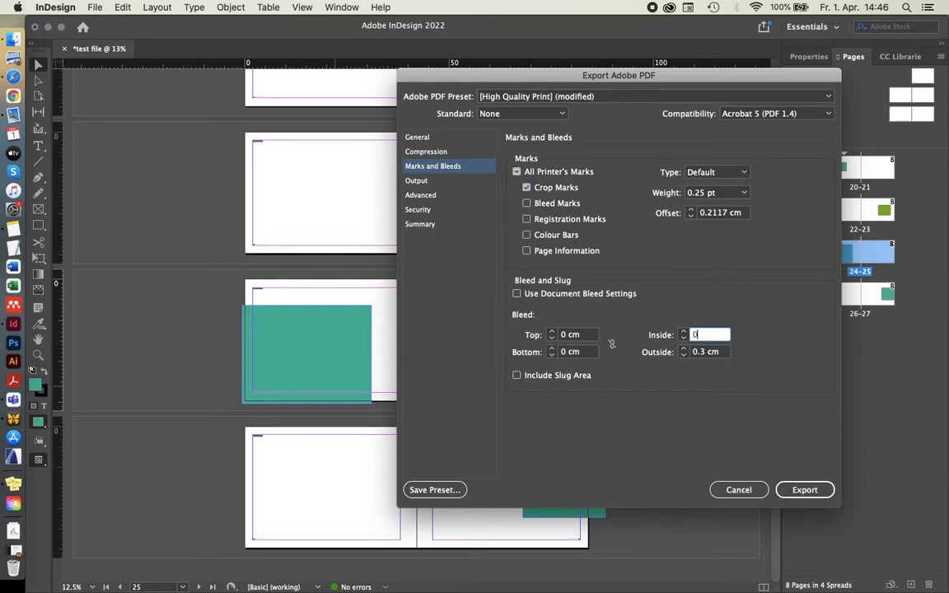
key("Tab")
type("0")
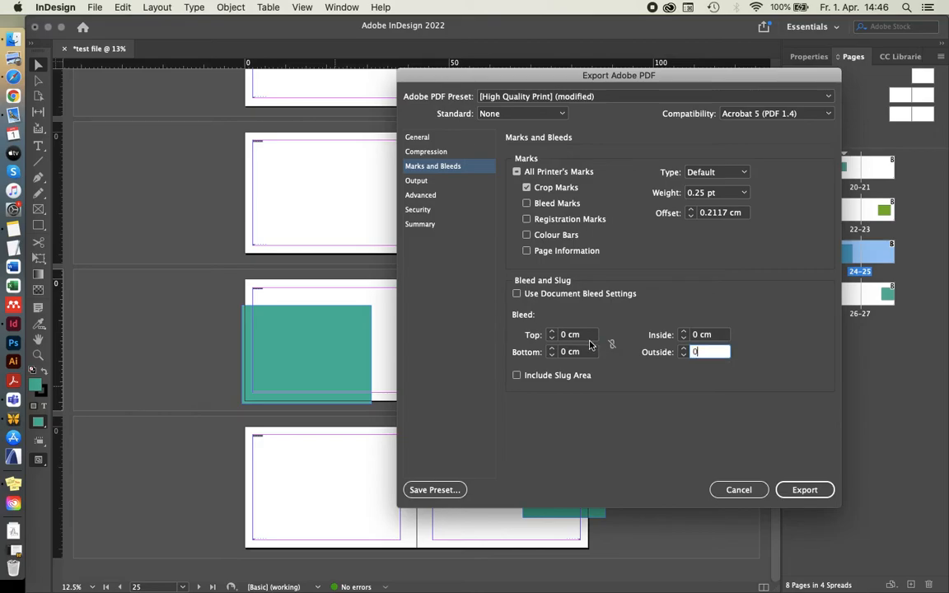
key("Tab")
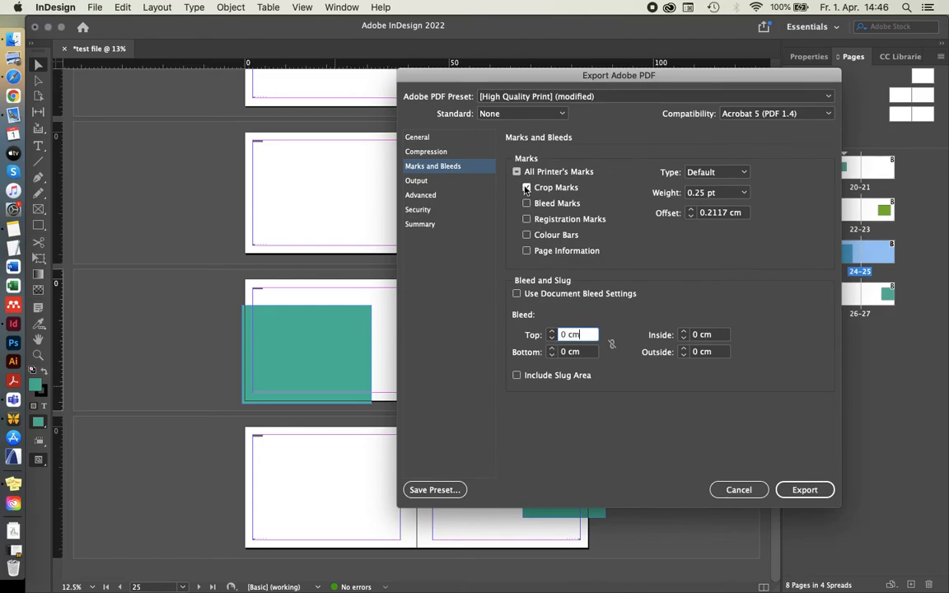
left_click(527, 188)
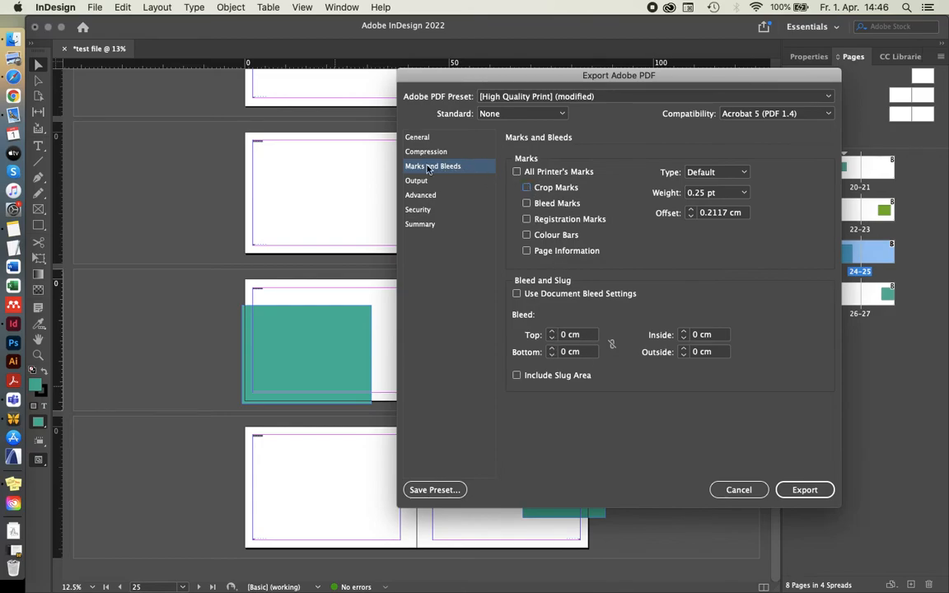
Step: Try exporting as spreads, return to exporting as single pages, and review the output and advanced PDF settings
left_click_drag(409, 76, 359, 98)
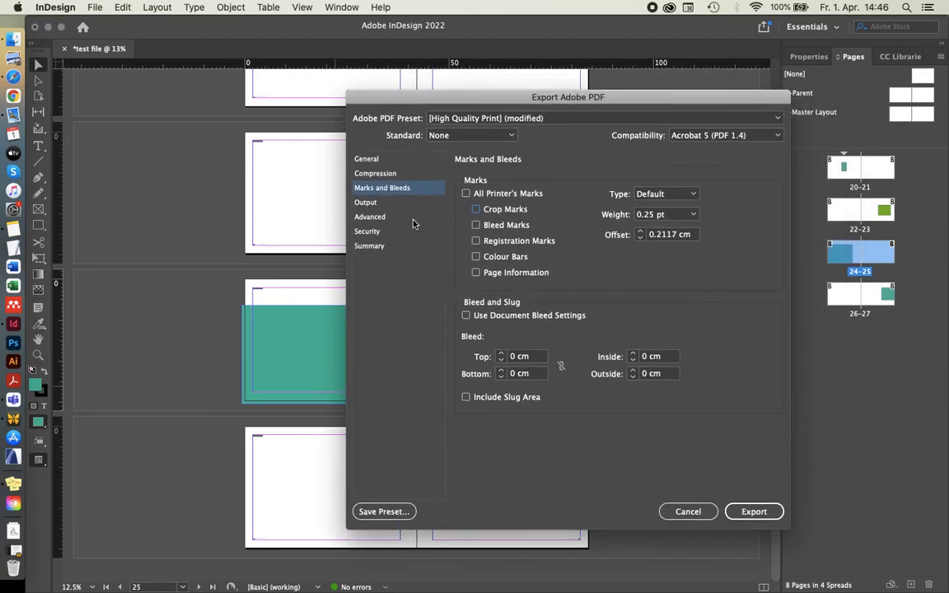
left_click(364, 159)
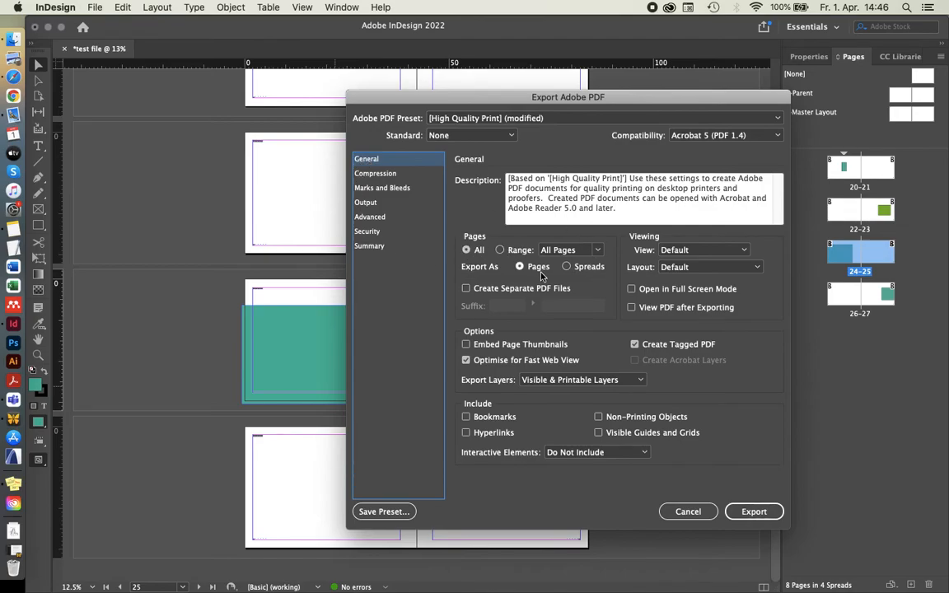
left_click(580, 268)
left_click(527, 270)
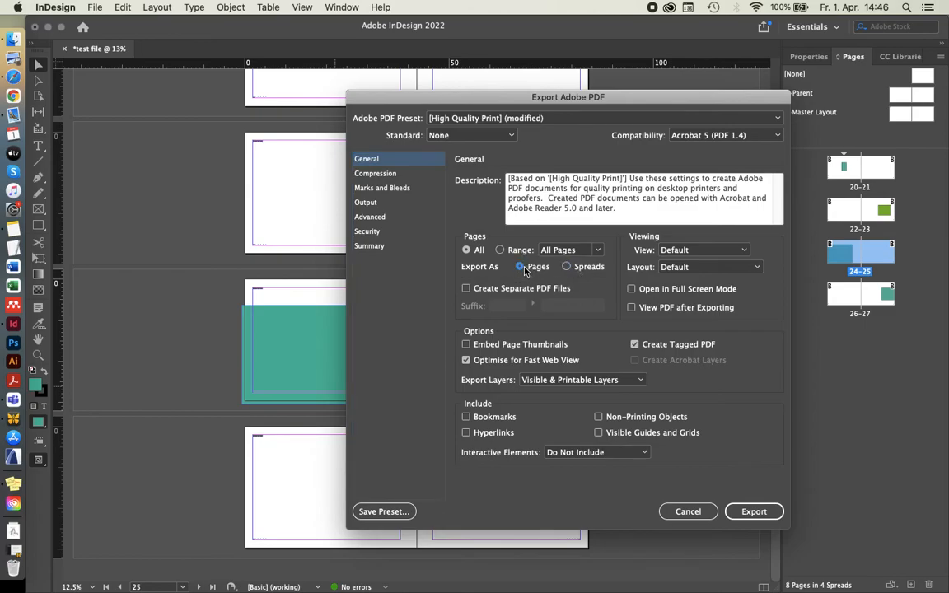
left_click(367, 205)
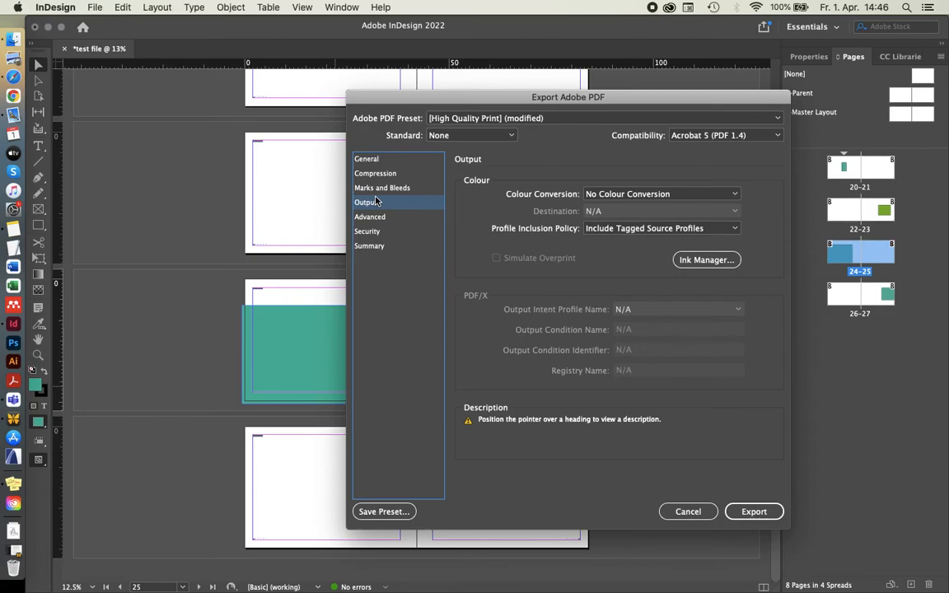
left_click(369, 218)
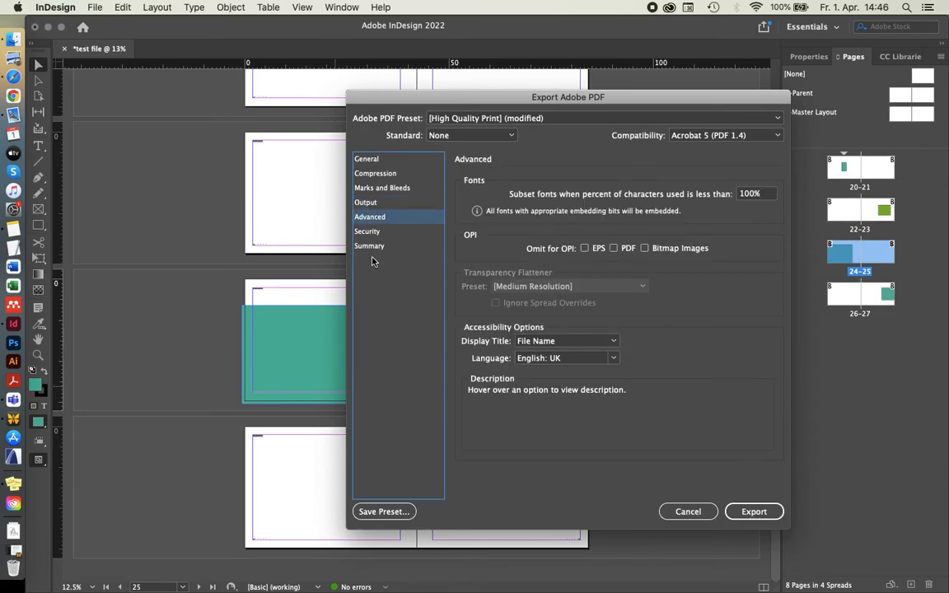
Step: Review the security, summary, advanced, output and compression settings of the PDF export
left_click(365, 233)
left_click(367, 251)
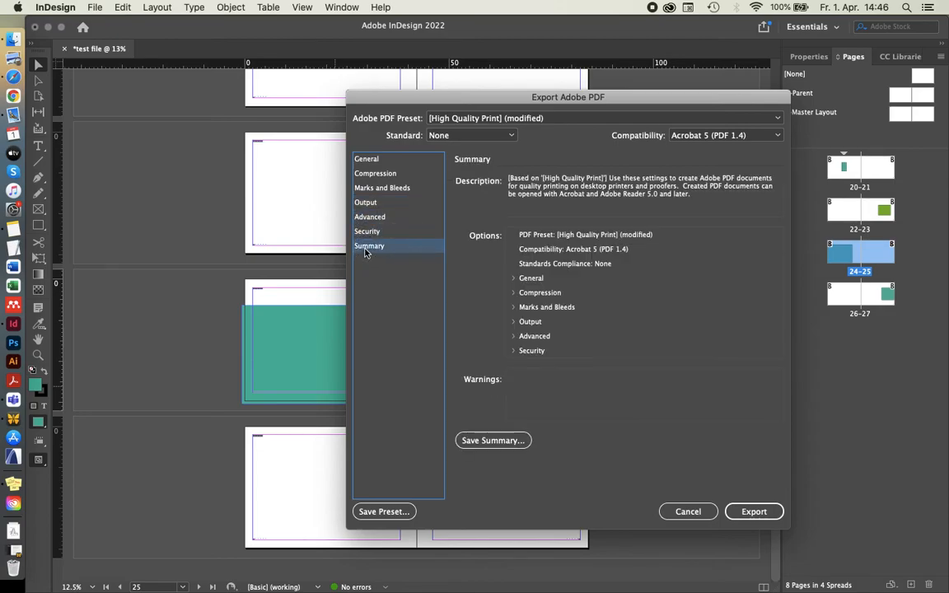
left_click(371, 220)
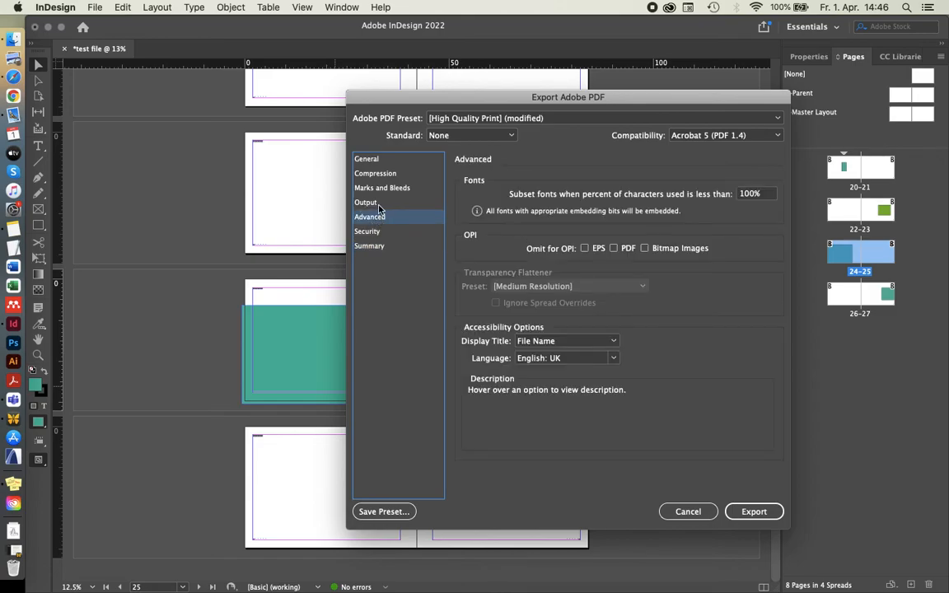
left_click(369, 202)
left_click(374, 174)
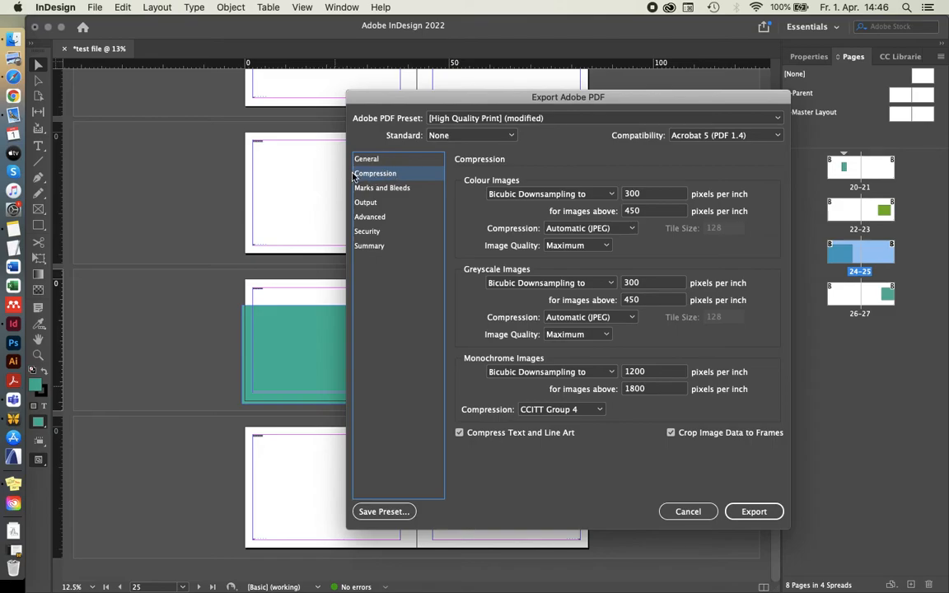
Step: Compare the compression settings of the Smallest File Size and High Quality Print presets, ending on Smallest File Size
left_click(450, 119)
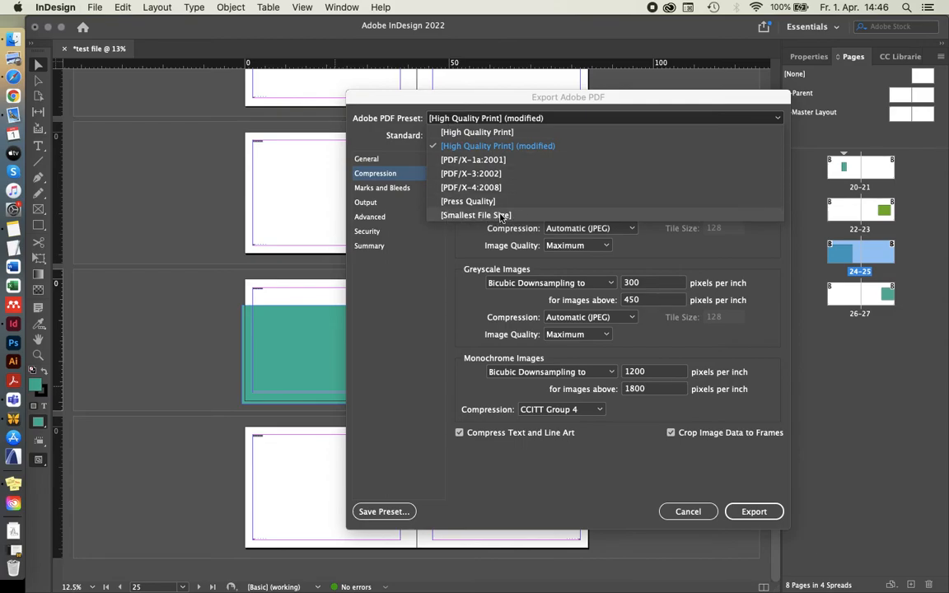
left_click(499, 215)
left_click(452, 118)
left_click(466, 129)
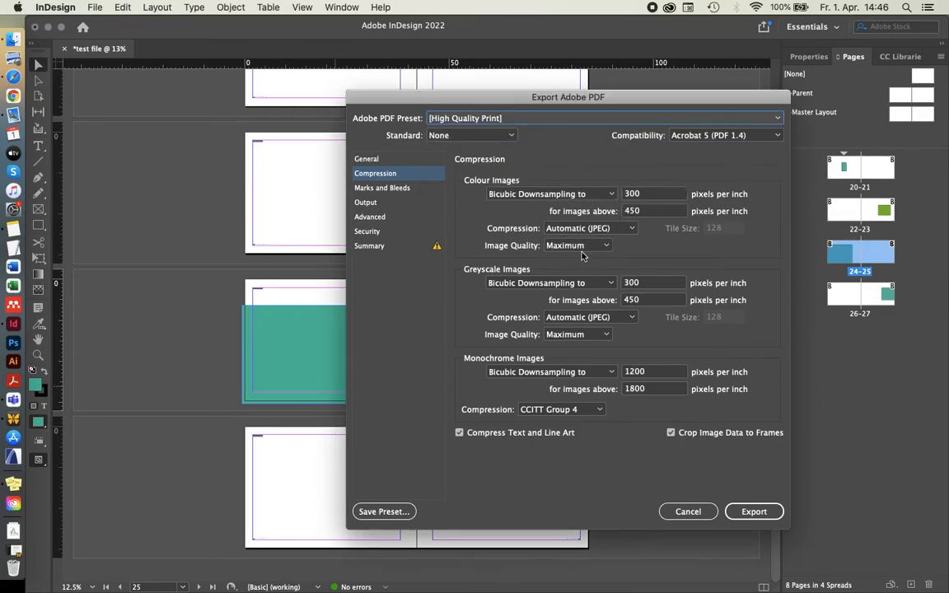
left_click(594, 118)
left_click(606, 198)
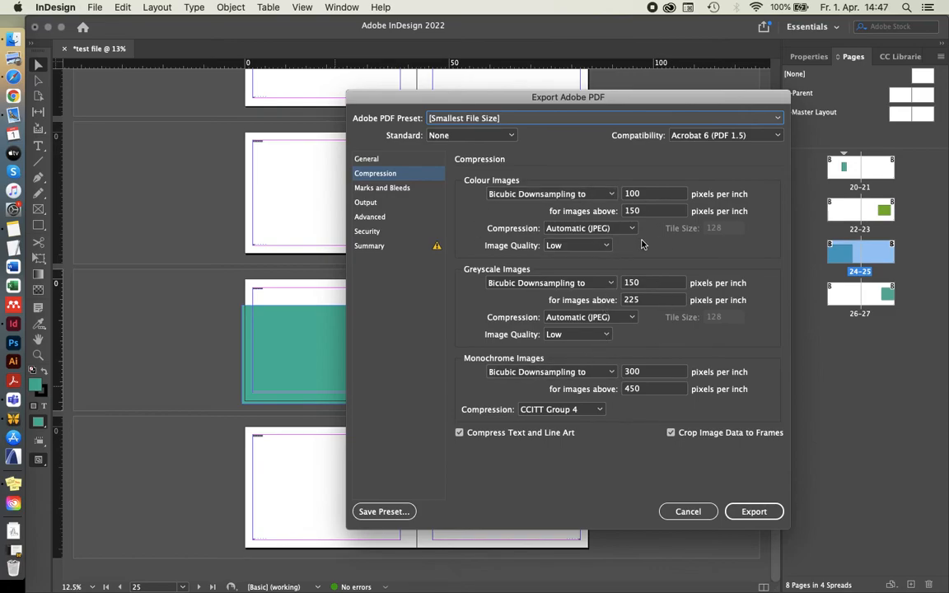
Step: Set the colour images' quality to Medium and their downsampling resolution to 200 pixels per inch
left_click(570, 248)
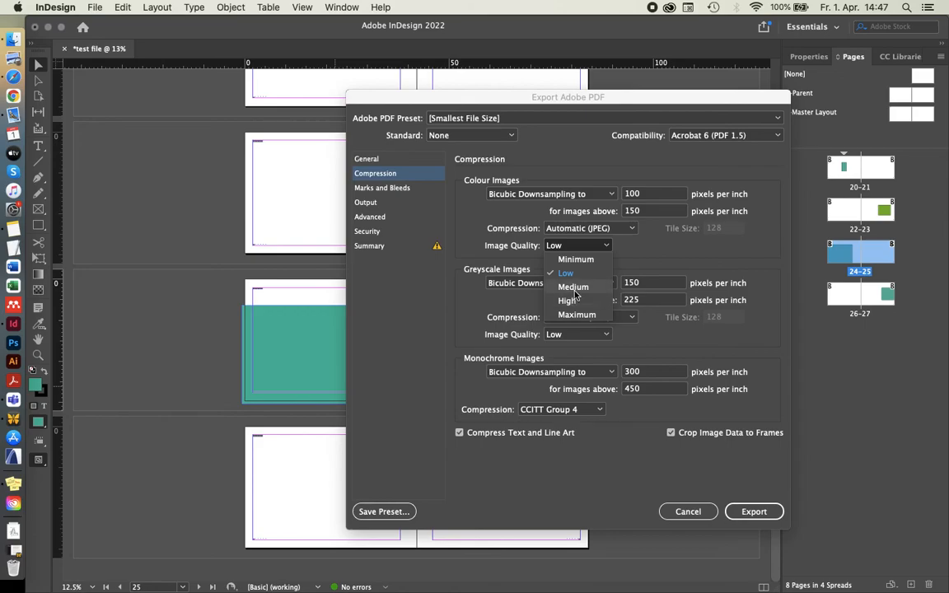
left_click(574, 293)
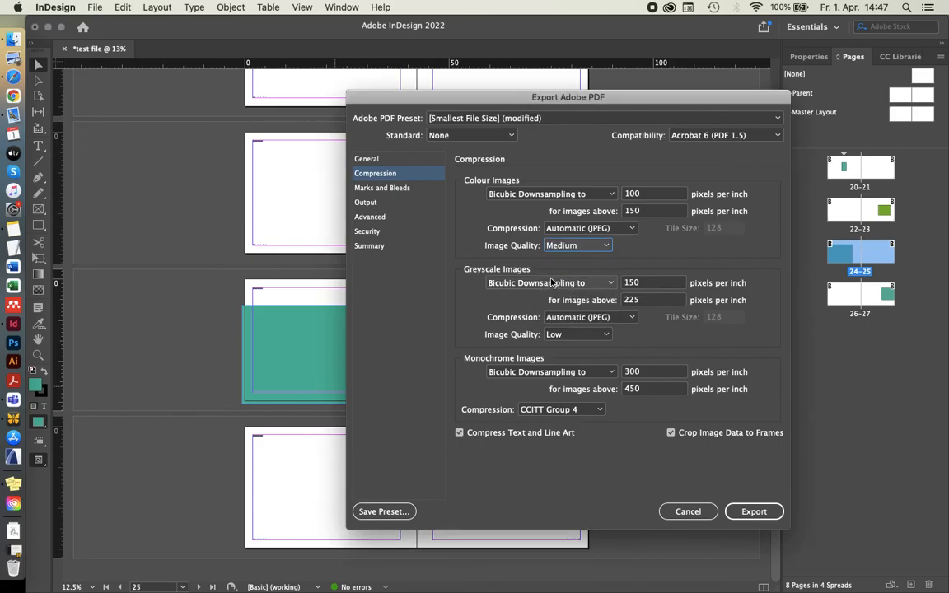
double_click(645, 284)
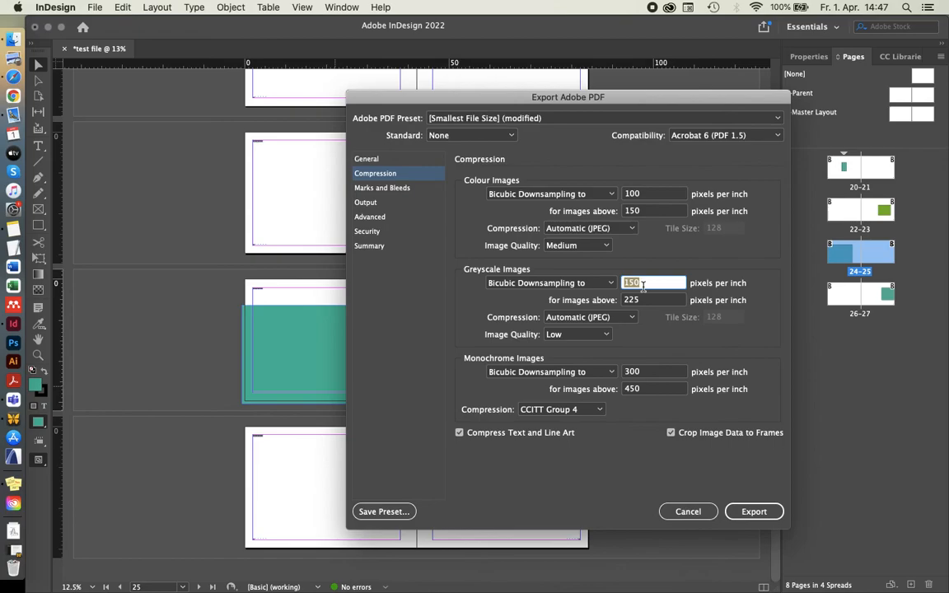
double_click(647, 195)
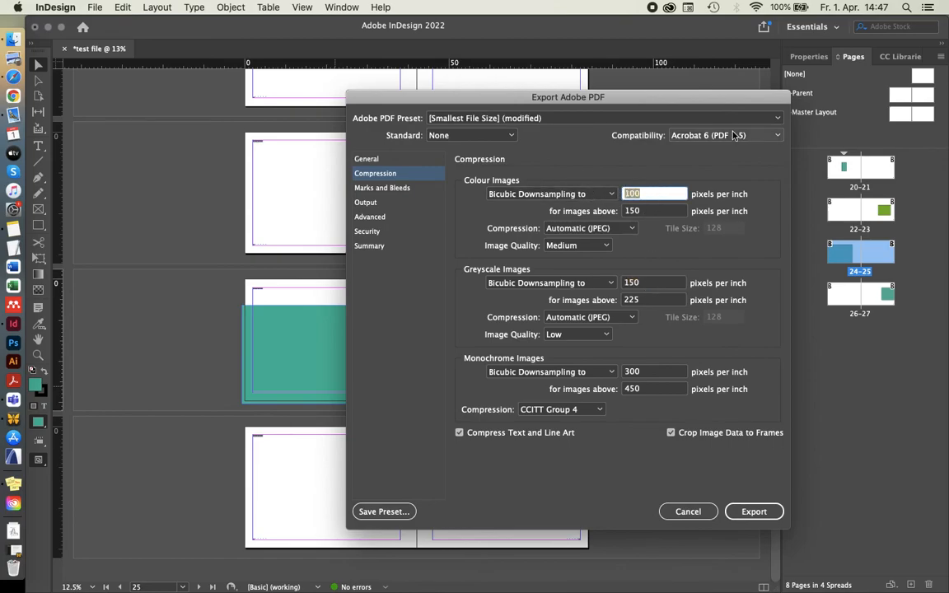
type("200")
key("Tab")
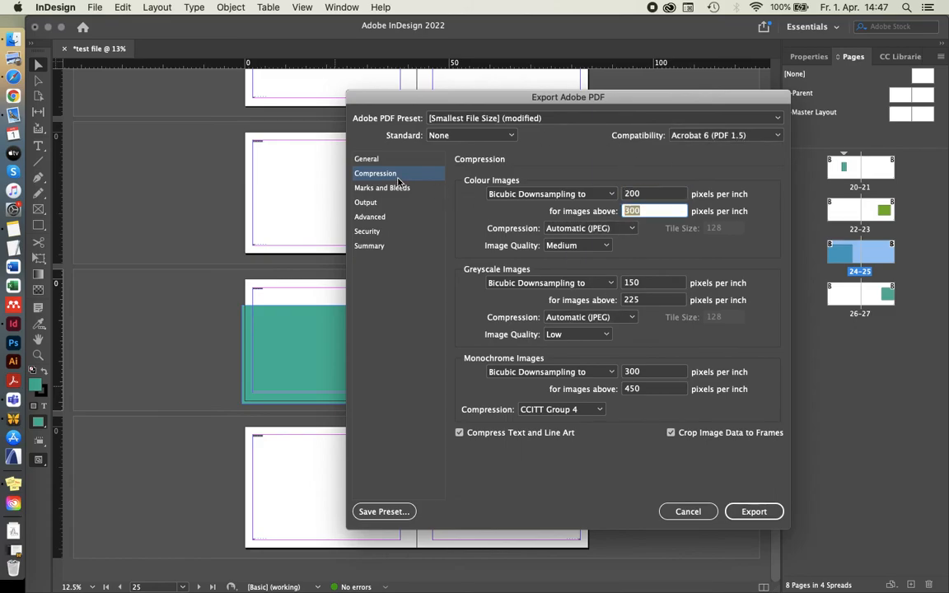
Step: Apply the High Quality Print preset and export the PDF
left_click(441, 118)
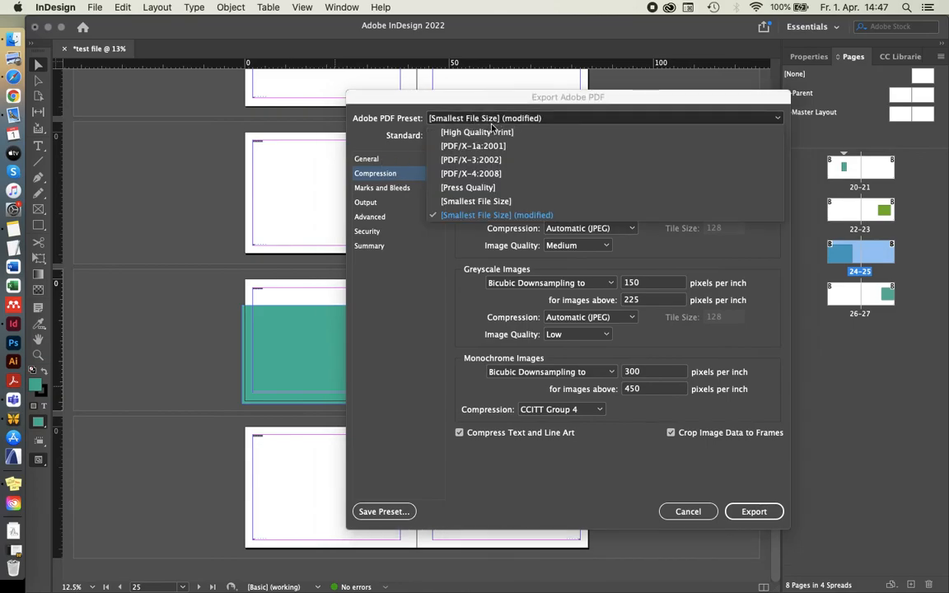
left_click(474, 132)
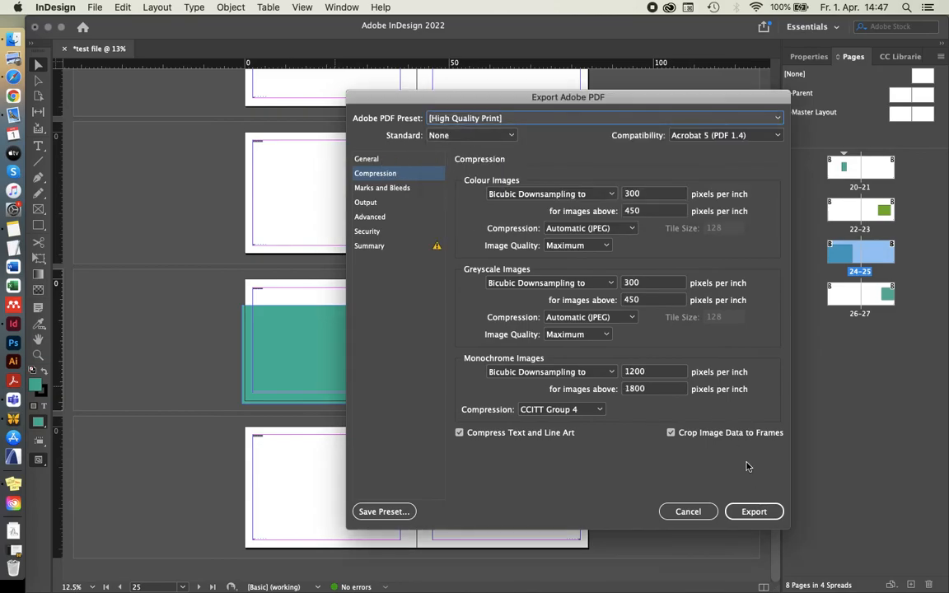
left_click(752, 511)
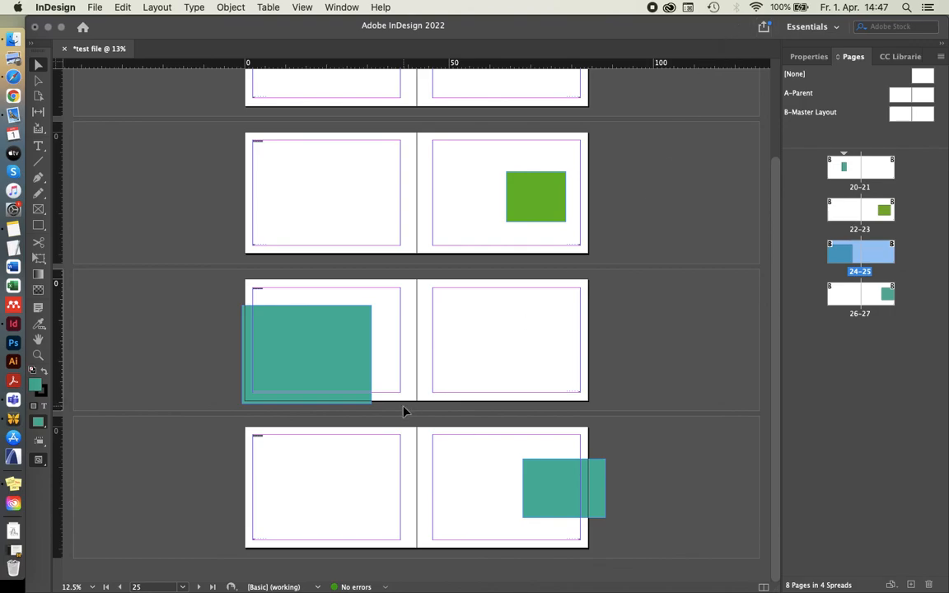
Step: Start another export of the test file in Adobe PDF (Print) format
scroll(404, 382, "up", 5)
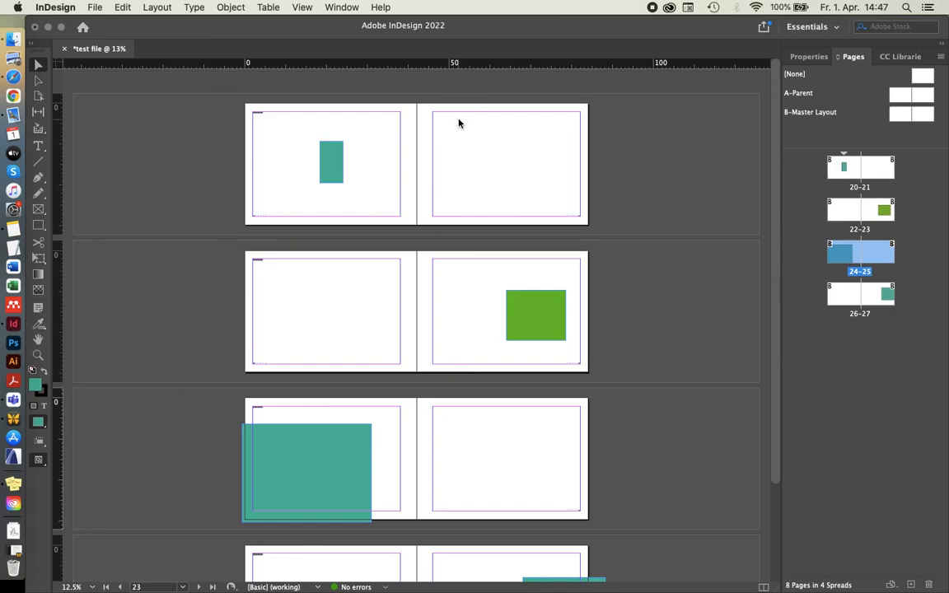
key("super+e")
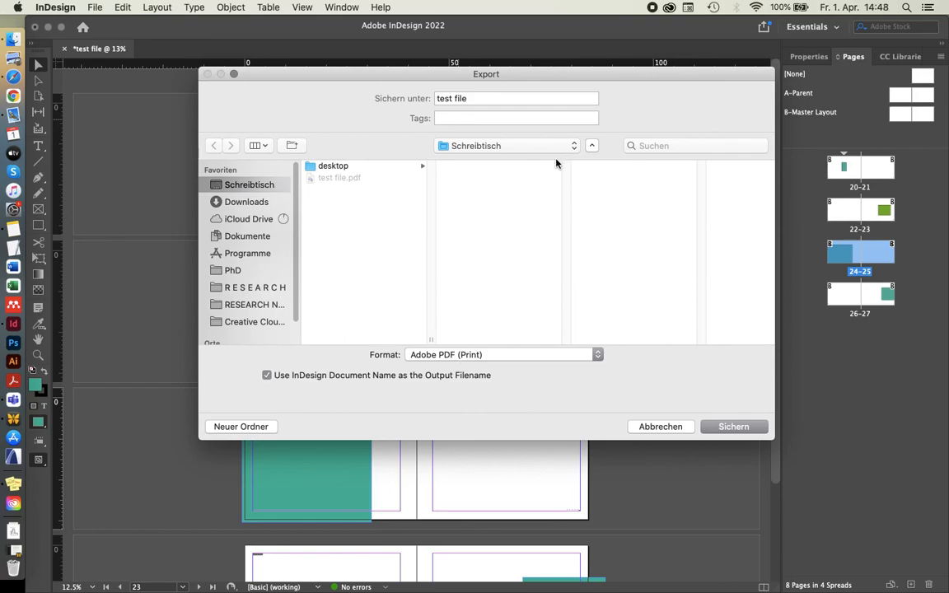
left_click_drag(585, 83, 536, 112)
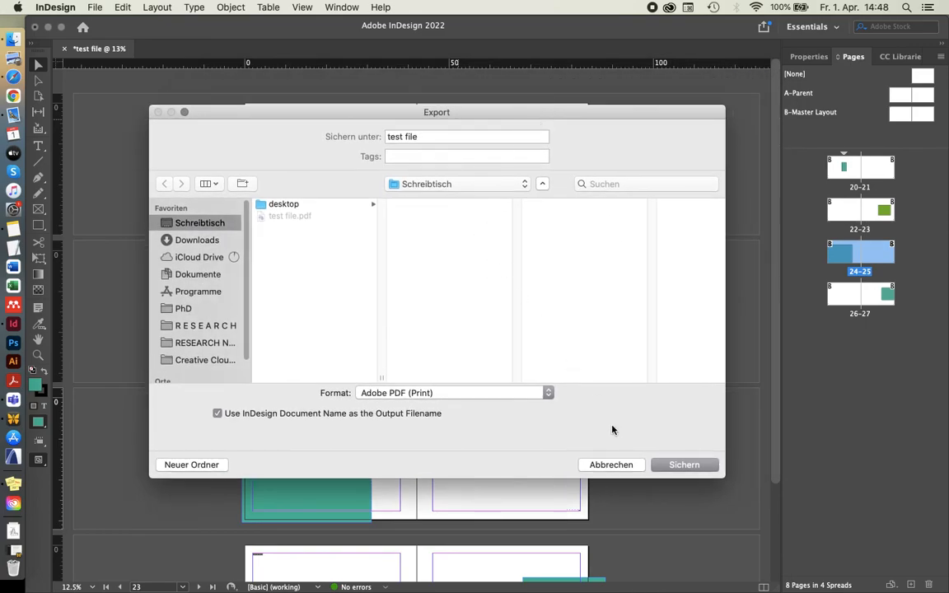